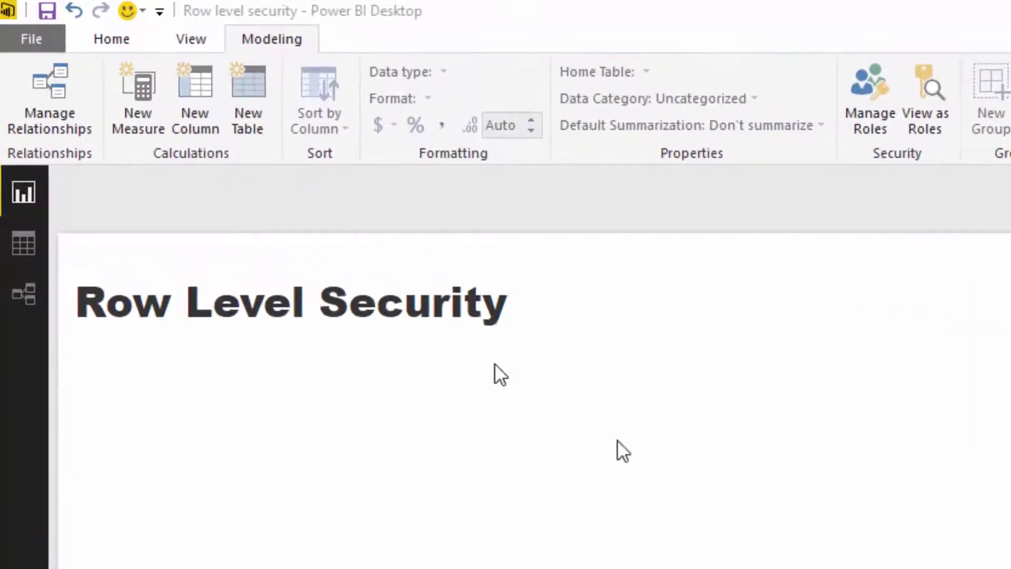
Start a map visual from the Regions table's Latitude and Longitude fields
left_click(458, 260)
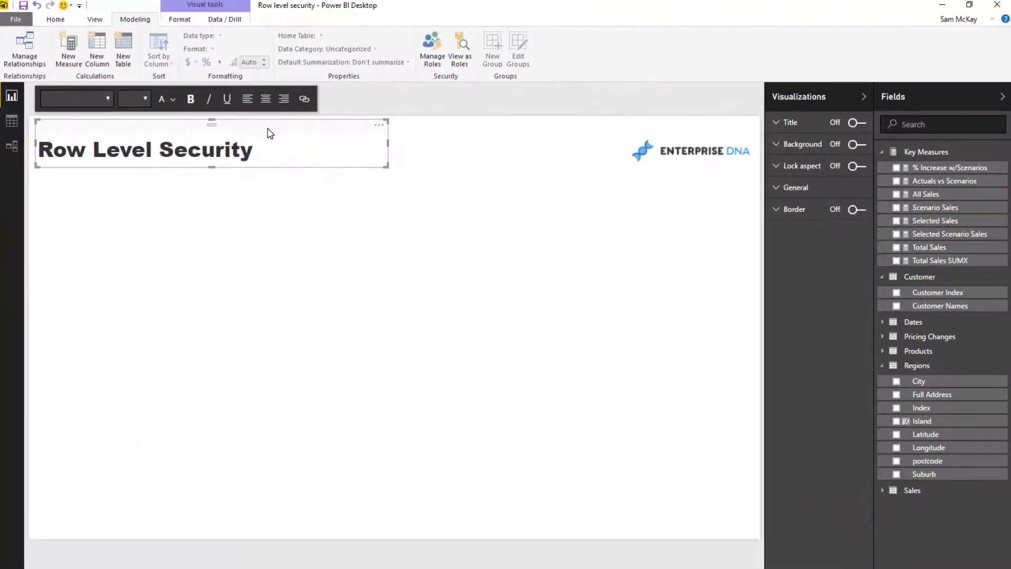
left_click(664, 132)
left_click(630, 214)
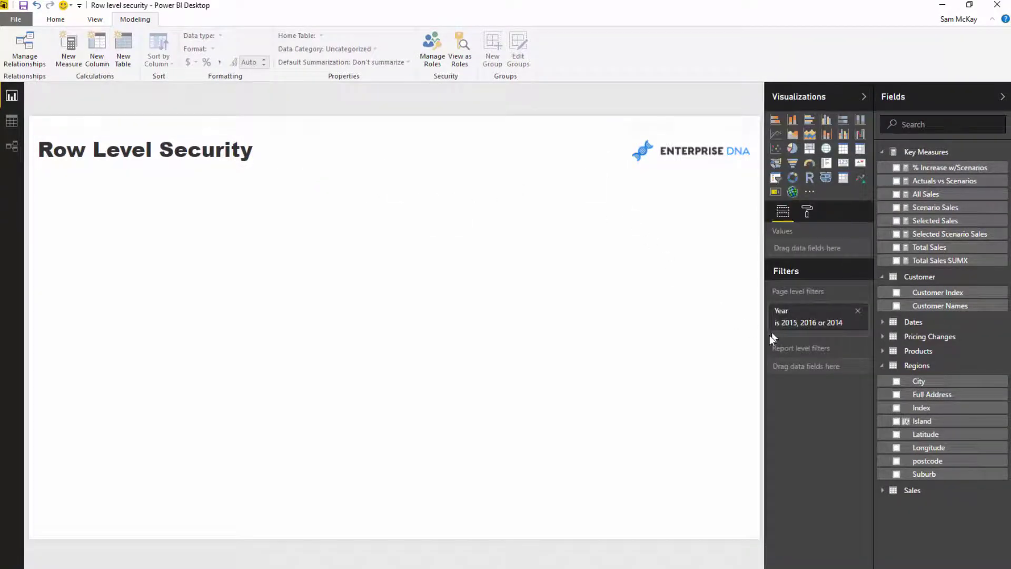
left_click(883, 367)
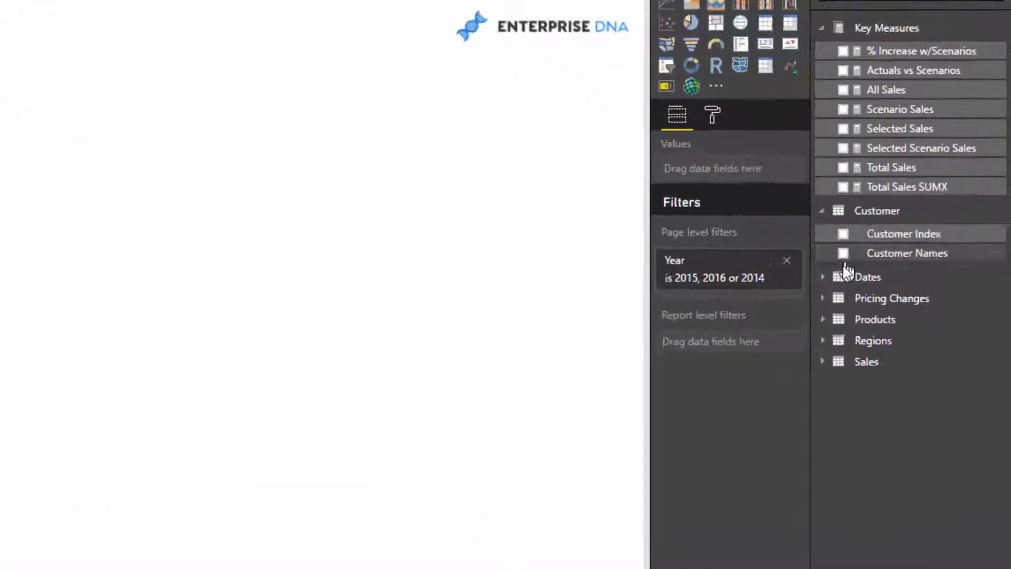
left_click(841, 340)
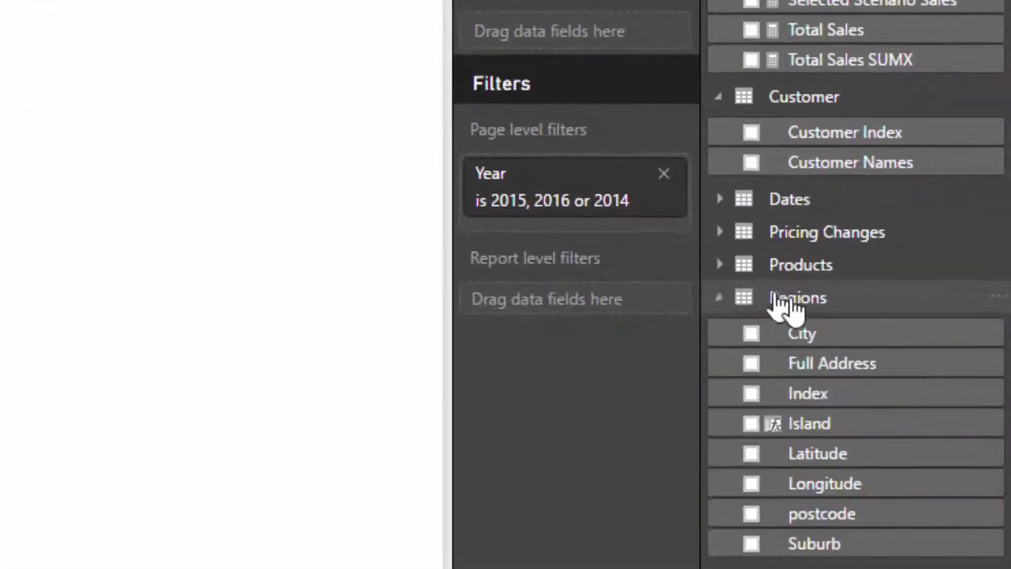
left_click_drag(863, 453, 1, 174)
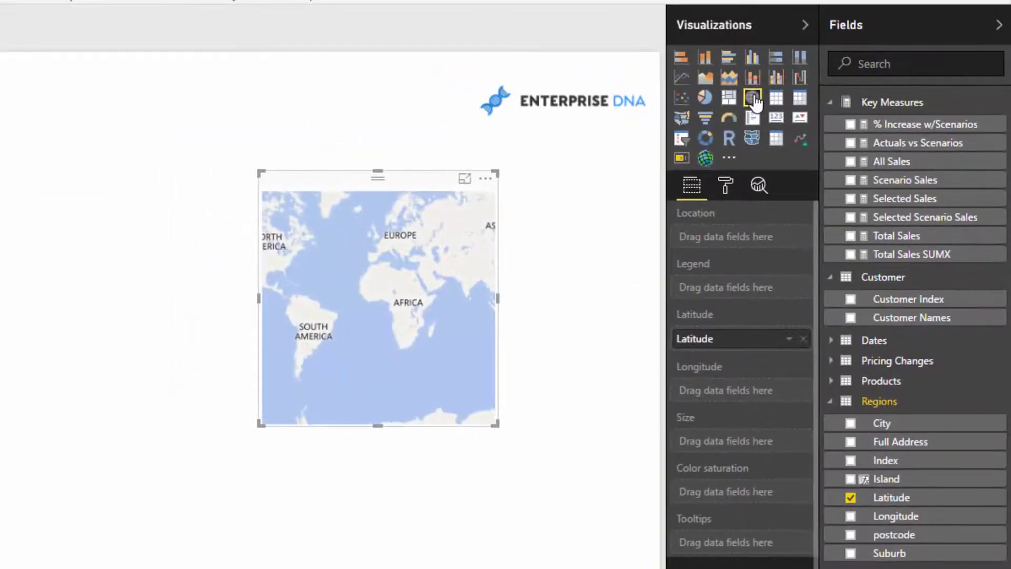
left_click_drag(842, 518, 754, 397)
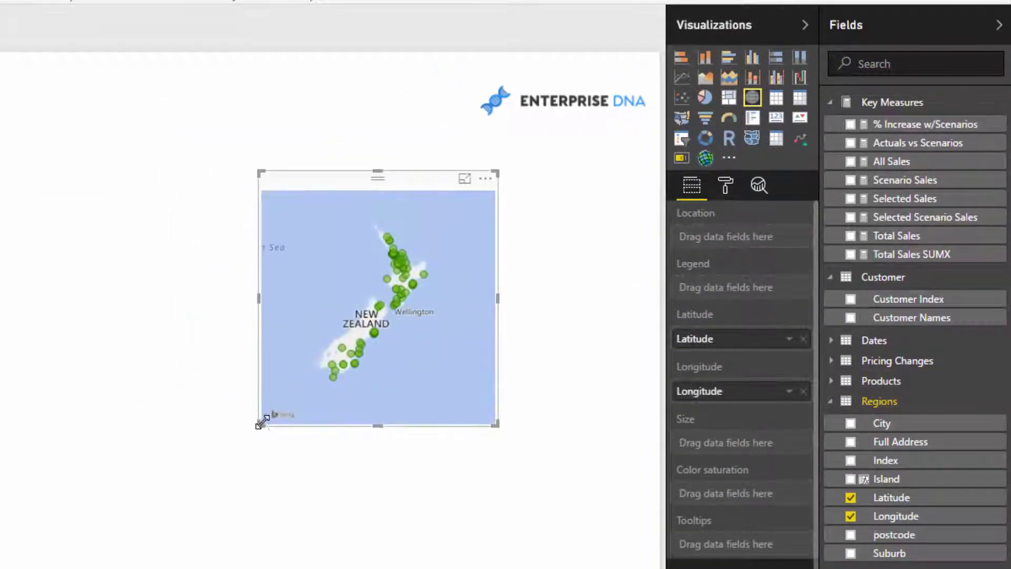
Make the map tall on the right, coloured by Island and sized by Total Sales
left_click_drag(261, 422, 194, 568)
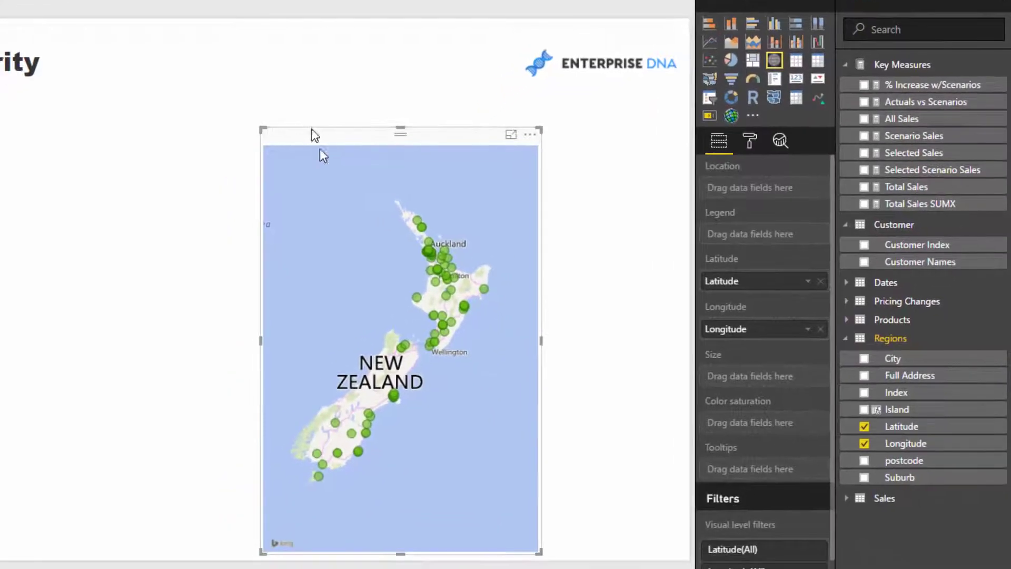
left_click_drag(315, 136, 454, 121)
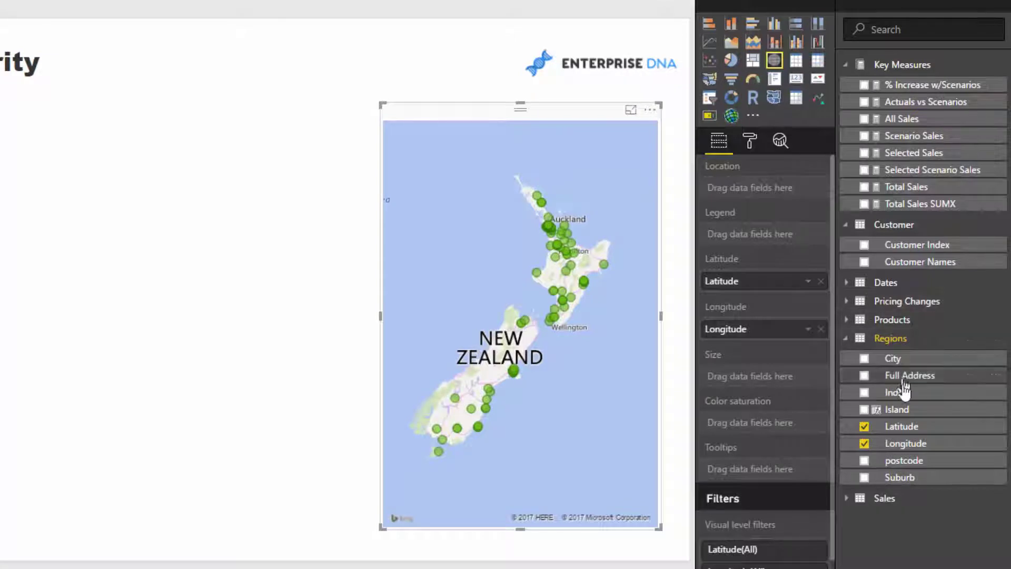
left_click_drag(898, 409, 734, 236)
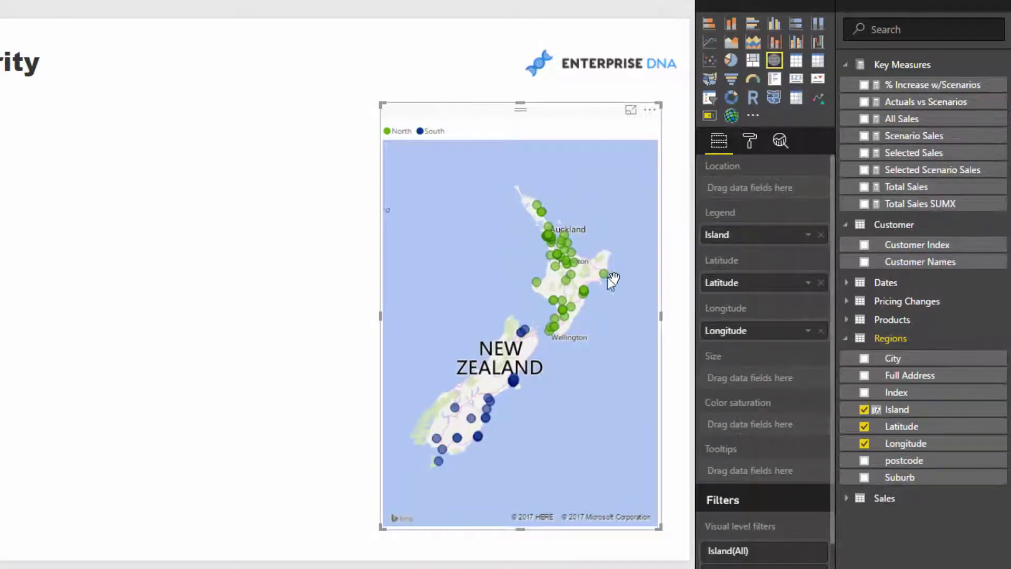
left_click_drag(905, 188, 761, 382)
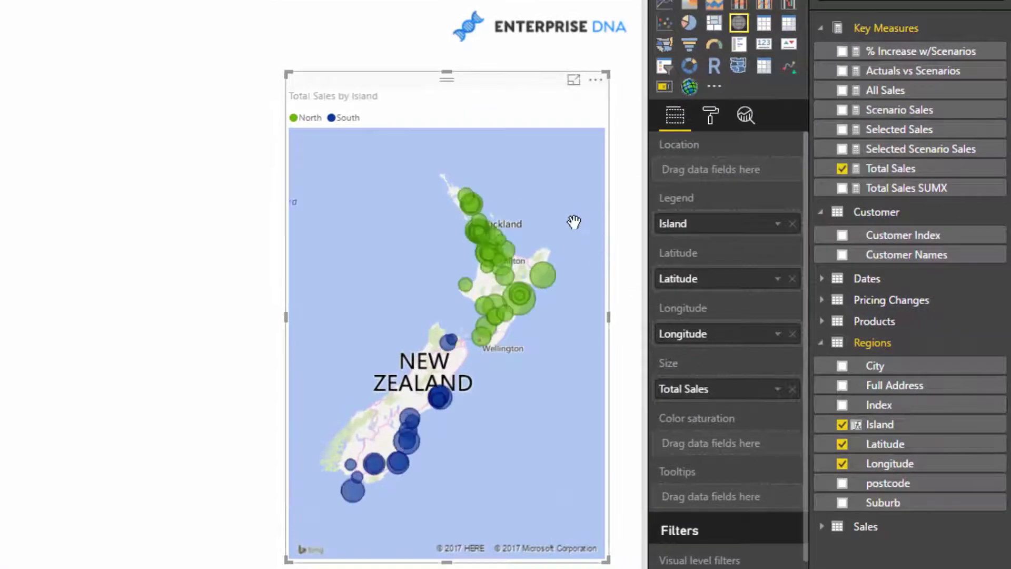
left_click_drag(483, 84, 496, 74)
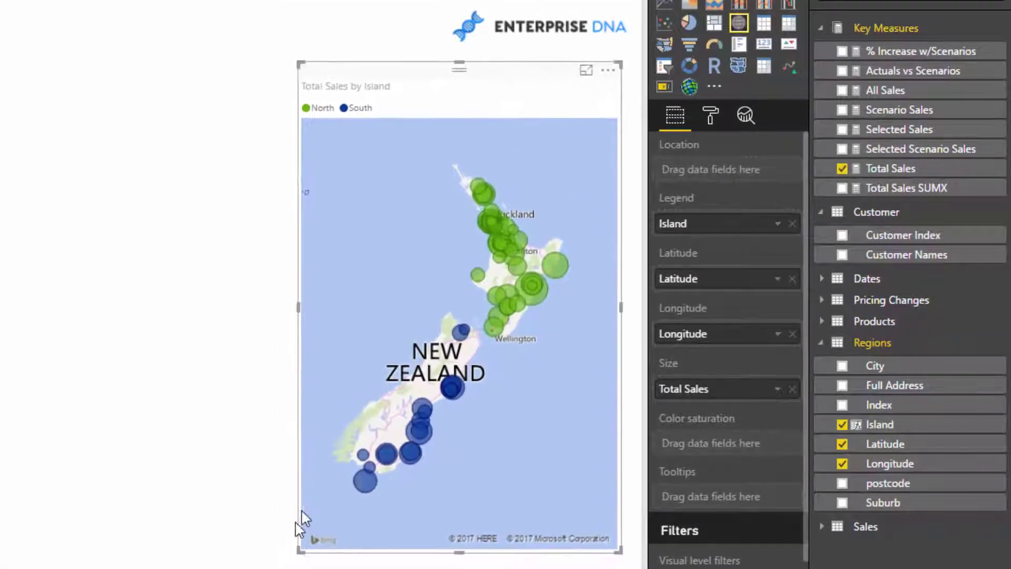
left_click_drag(303, 550, 330, 563)
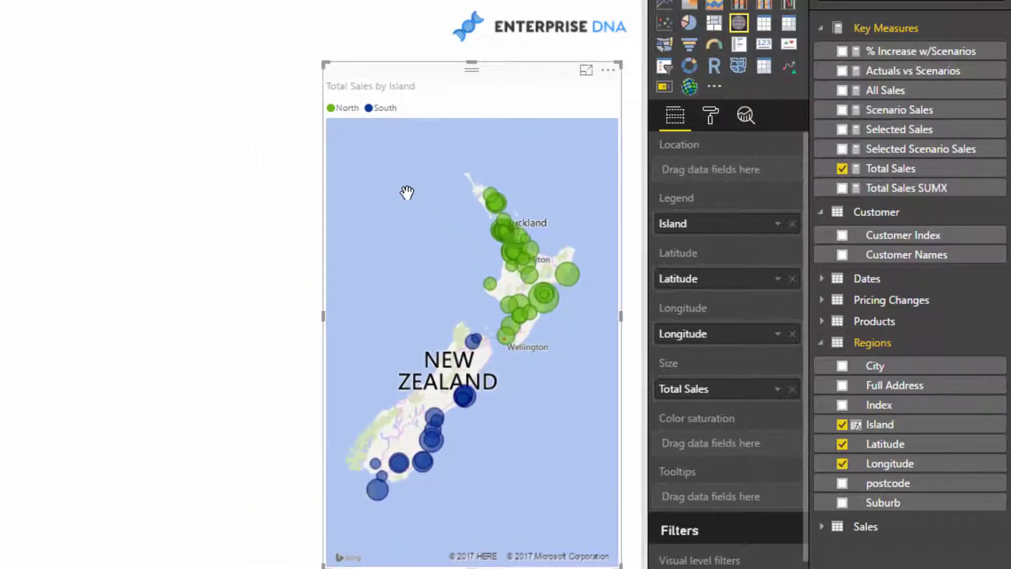
Build a Total Sales by Product Name bar chart, sorted by sales, and widen it
left_click(856, 322)
left_click(896, 364)
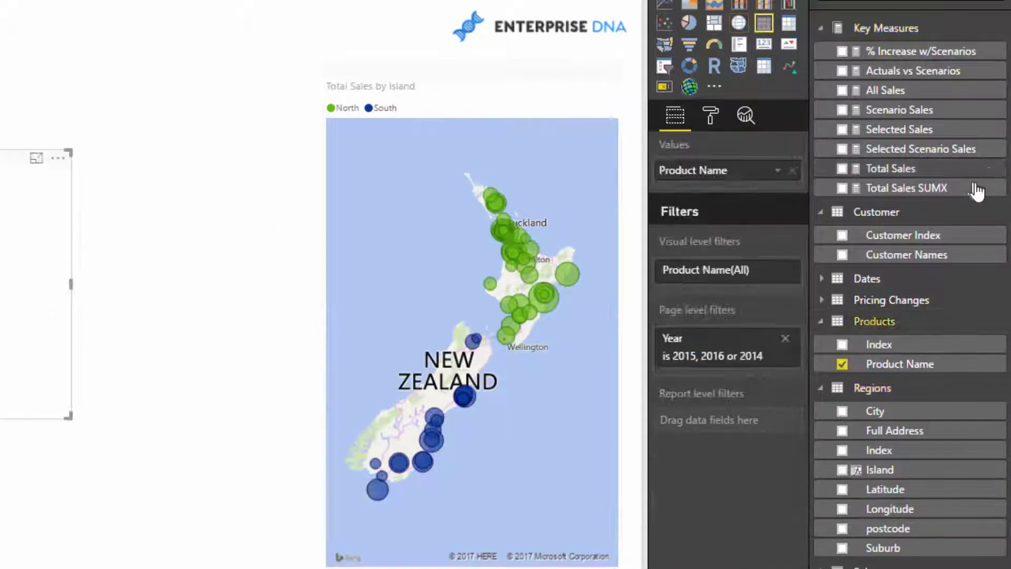
left_click_drag(894, 168, 773, 202)
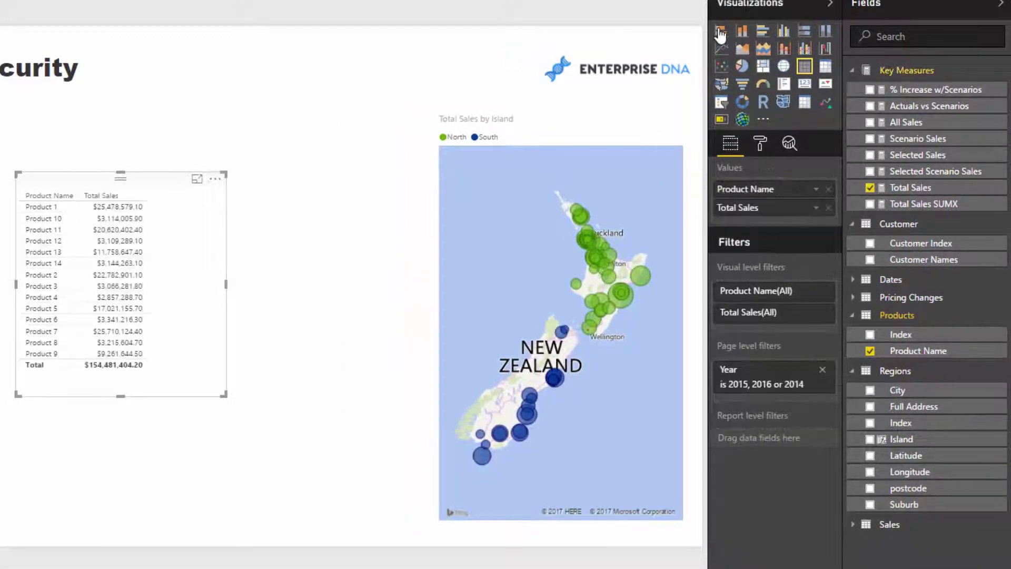
left_click(720, 30)
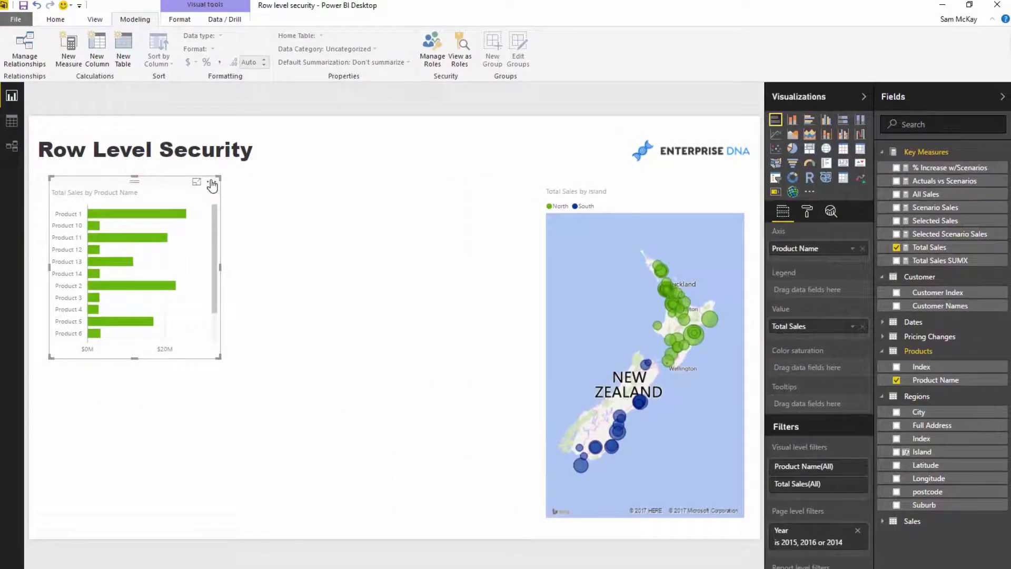
left_click(215, 179)
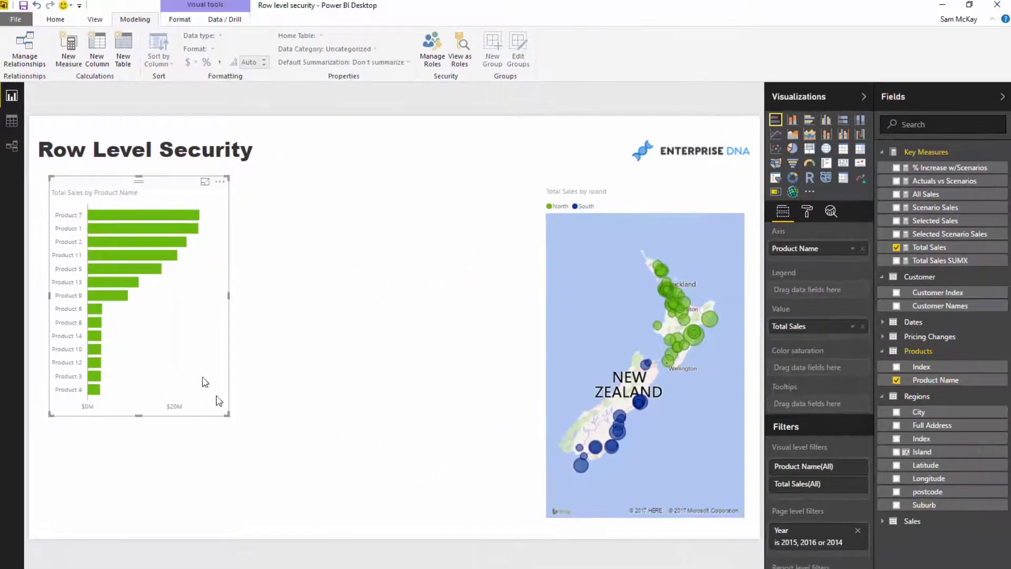
left_click_drag(213, 307, 301, 299)
left_click(243, 307)
Duplicate the product chart and switch its axis to Customer Names, placed beside the map
key("ctrl+c")
key("ctrl+v")
left_click_drag(388, 293, 451, 289)
left_click_drag(275, 300, 222, 305)
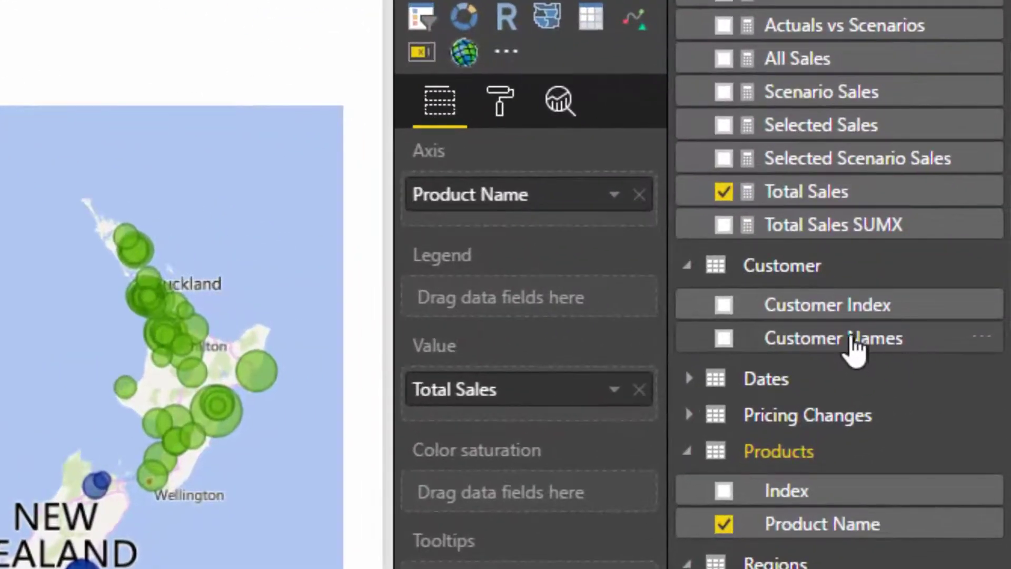
left_click_drag(855, 348, 551, 220)
left_click(639, 196)
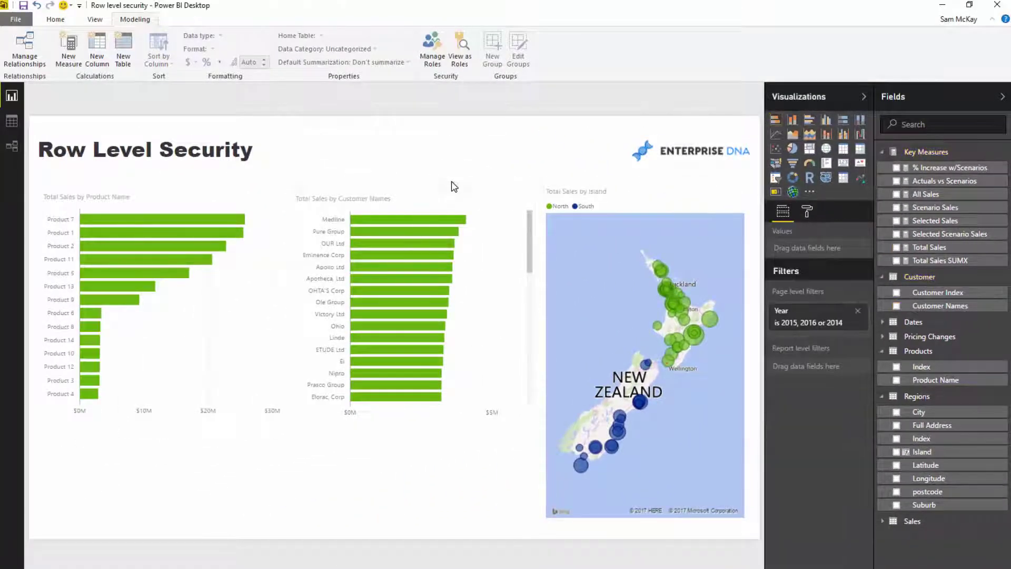
left_click_drag(453, 186, 376, 321)
Create a Total Sales by Date stacked column chart using plain Date, not the hierarchy
left_click(884, 322)
left_click_drag(916, 335, 822, 267)
left_click_drag(597, 247, 605, 225)
left_click(685, 207)
left_click(665, 207)
left_click(734, 325)
left_click(651, 18)
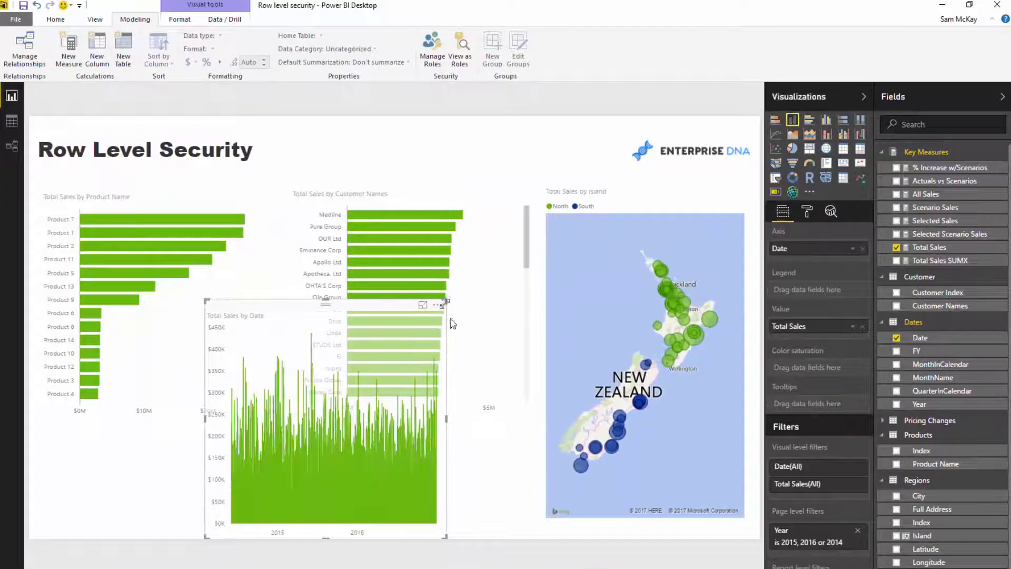
Stretch the date chart along the page bottom and enlarge the Customer Names chart
left_click_drag(445, 302, 530, 425)
left_click_drag(445, 431, 447, 426)
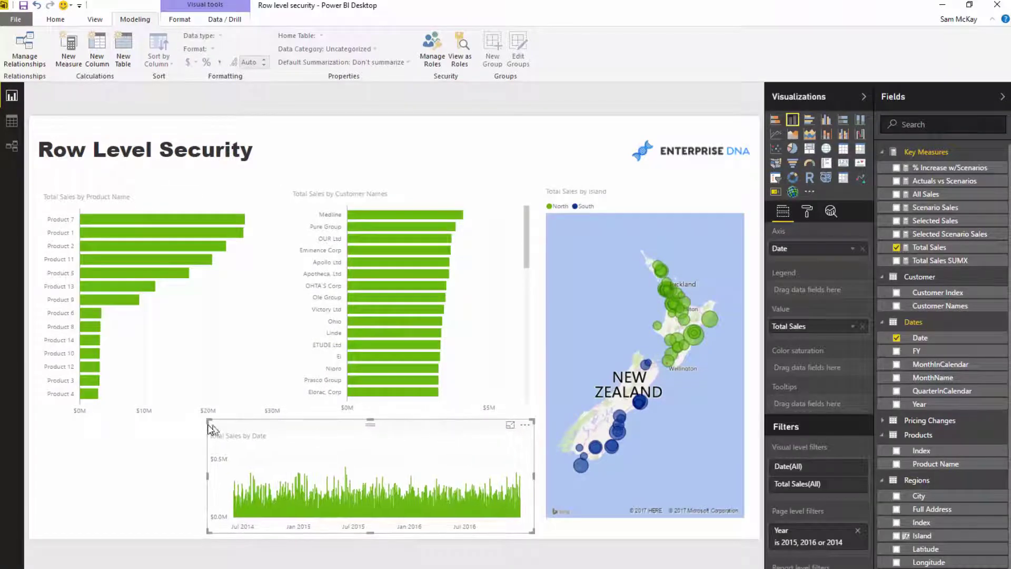
left_click_drag(209, 421, 46, 428)
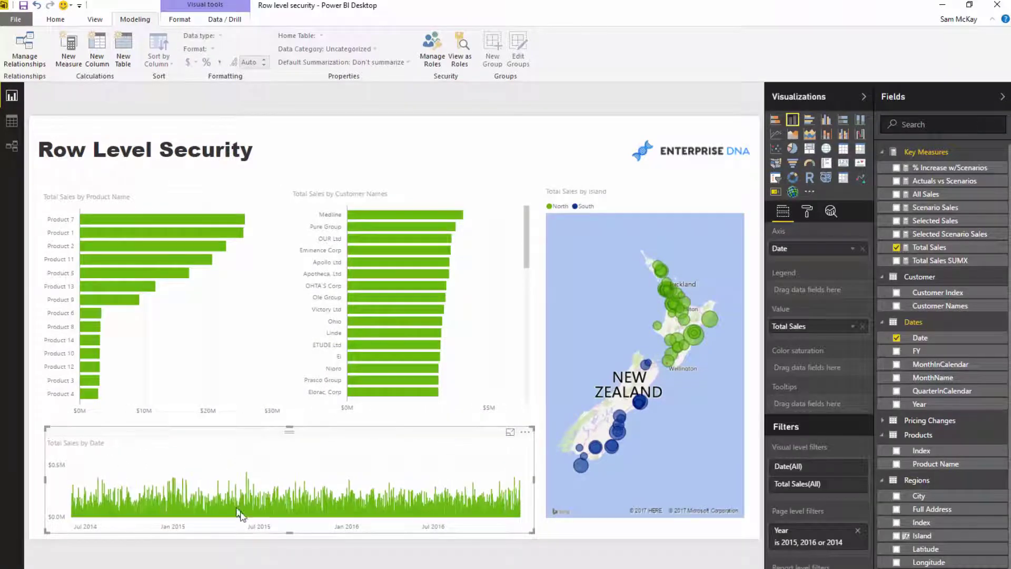
left_click_drag(291, 529, 298, 525)
left_click(237, 297)
left_click_drag(237, 297, 235, 297)
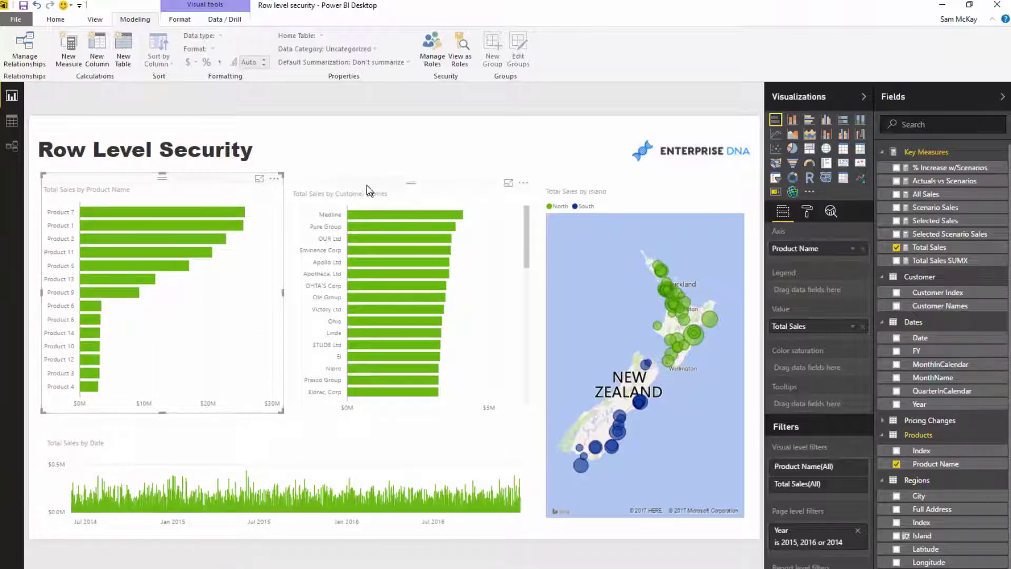
left_click(367, 189)
left_click_drag(526, 411, 533, 417)
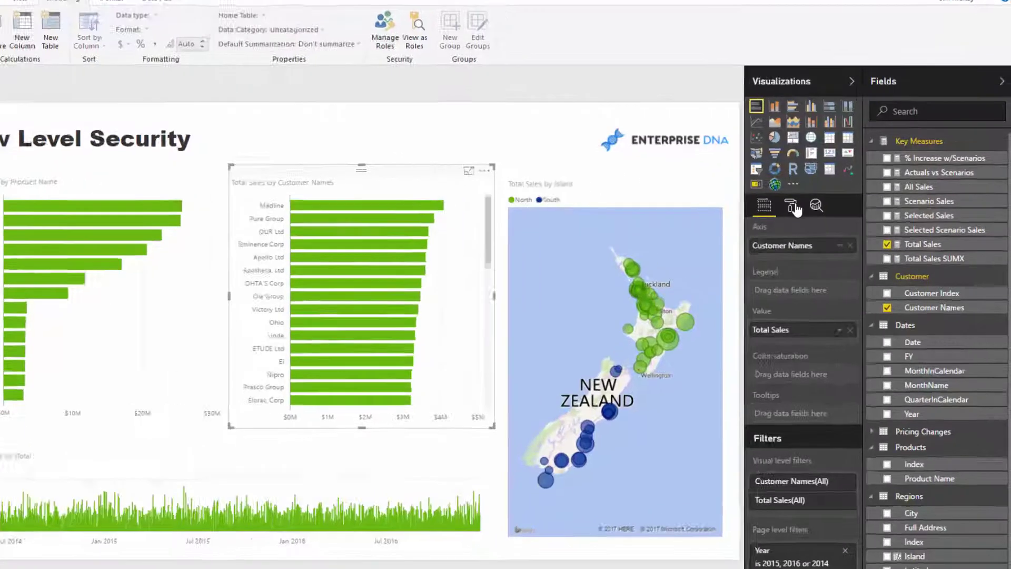
Set the Customer Names chart's default data colour to dark navy blue
left_click(806, 211)
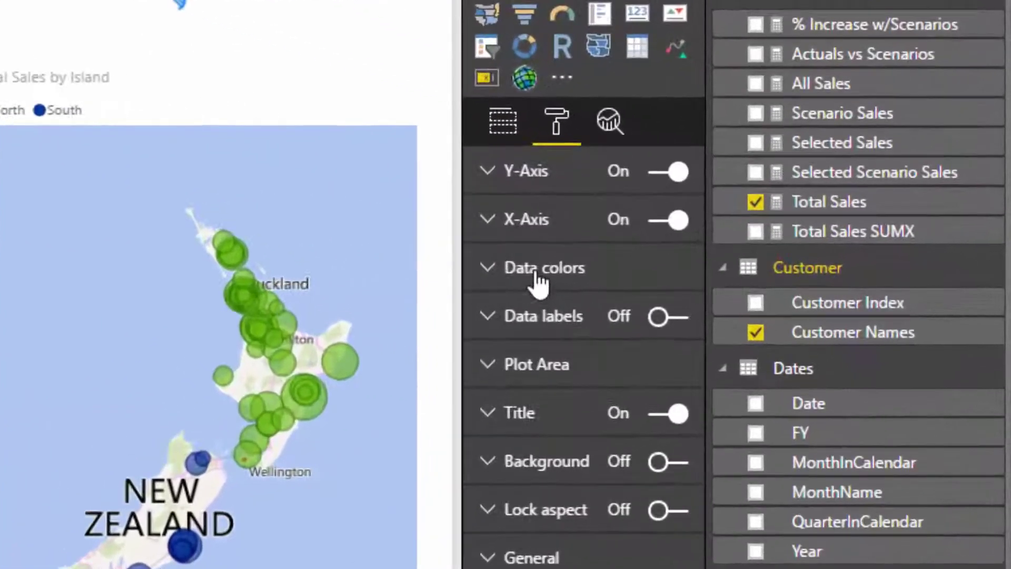
left_click(793, 276)
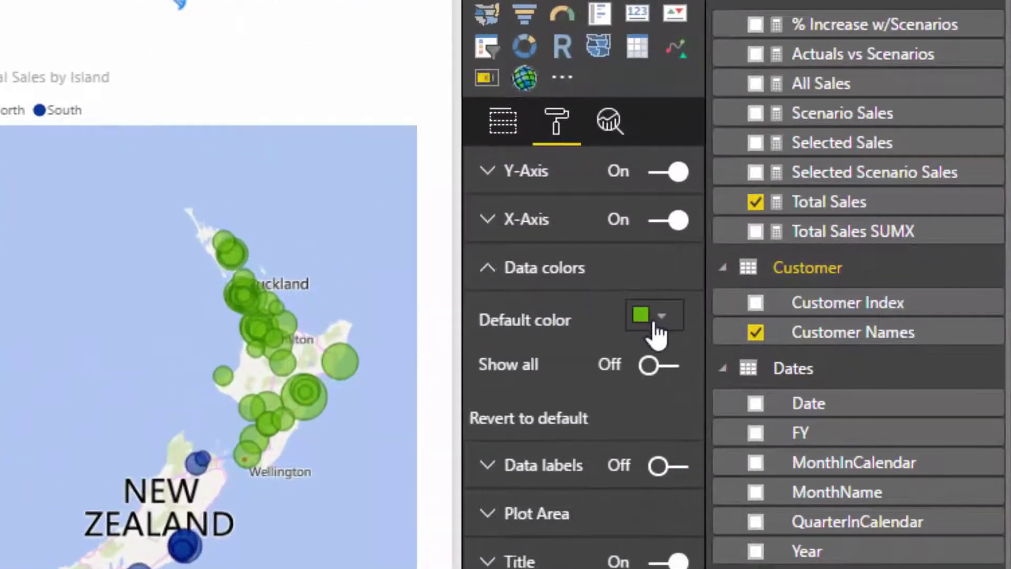
left_click(655, 316)
left_click(627, 400)
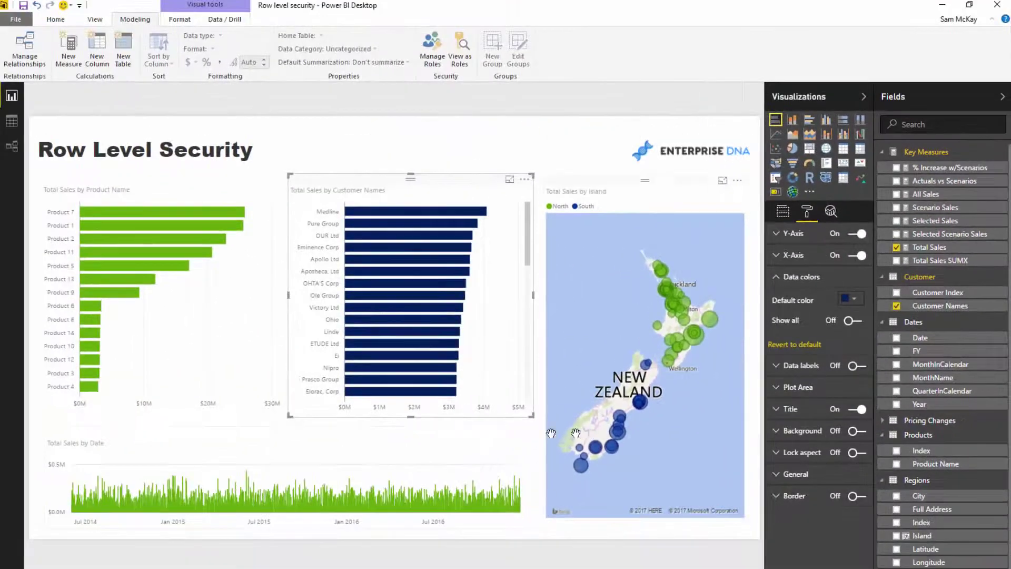
Keep the Total Sales by Date columns green and inspect the map's settings
left_click(527, 463)
left_click(853, 298)
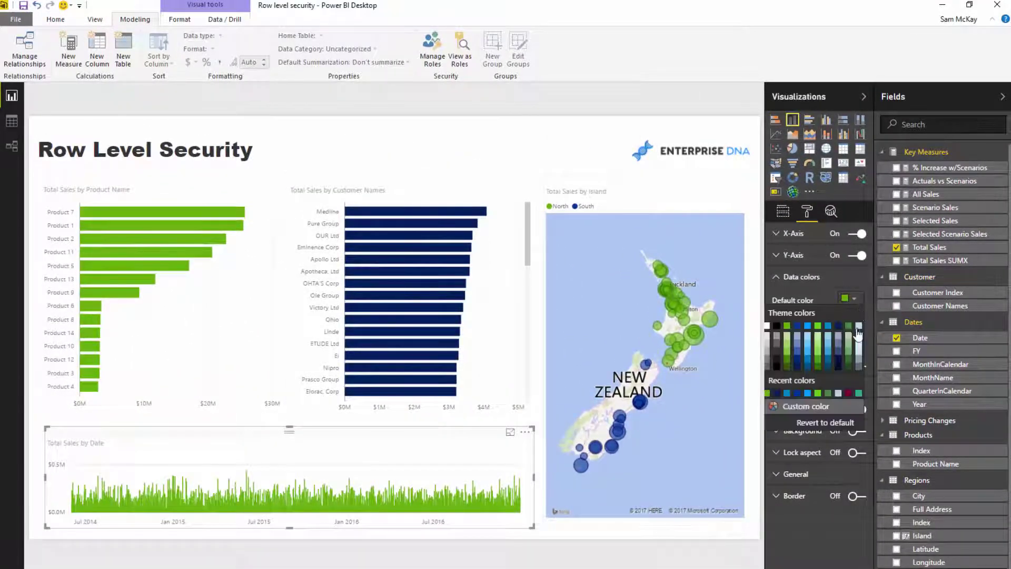
left_click(851, 331)
left_click(479, 154)
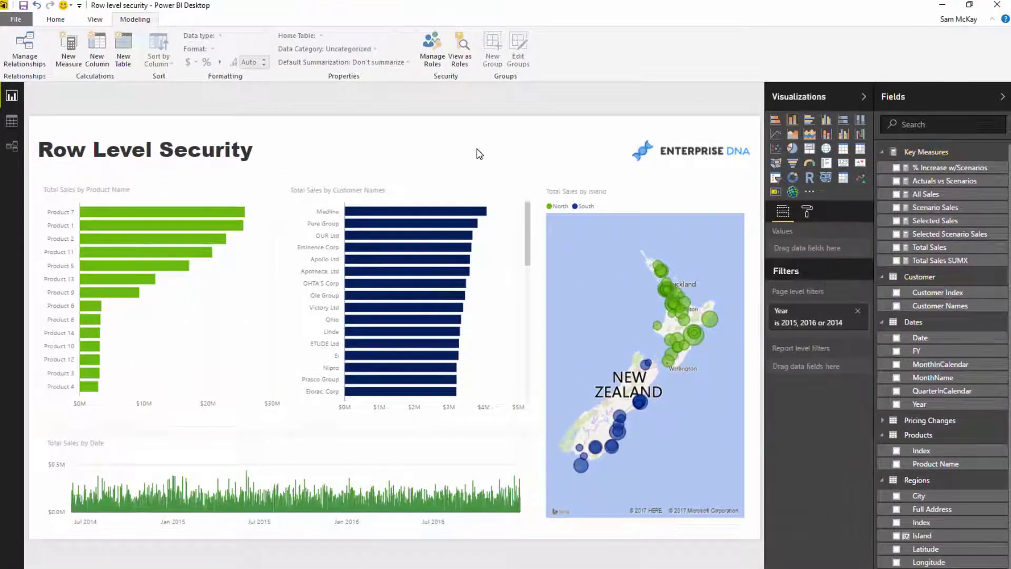
left_click(579, 182)
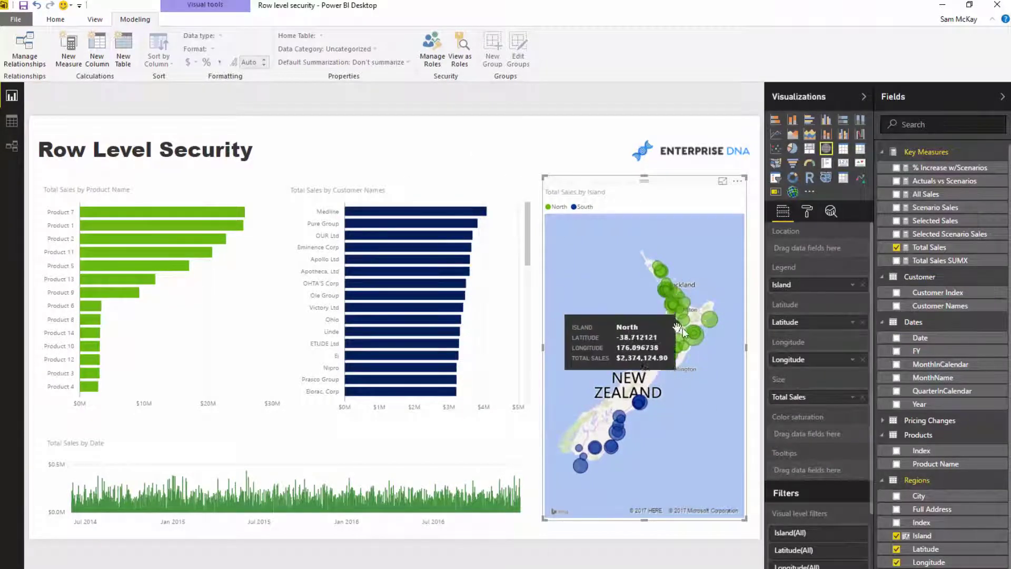
left_click(521, 161)
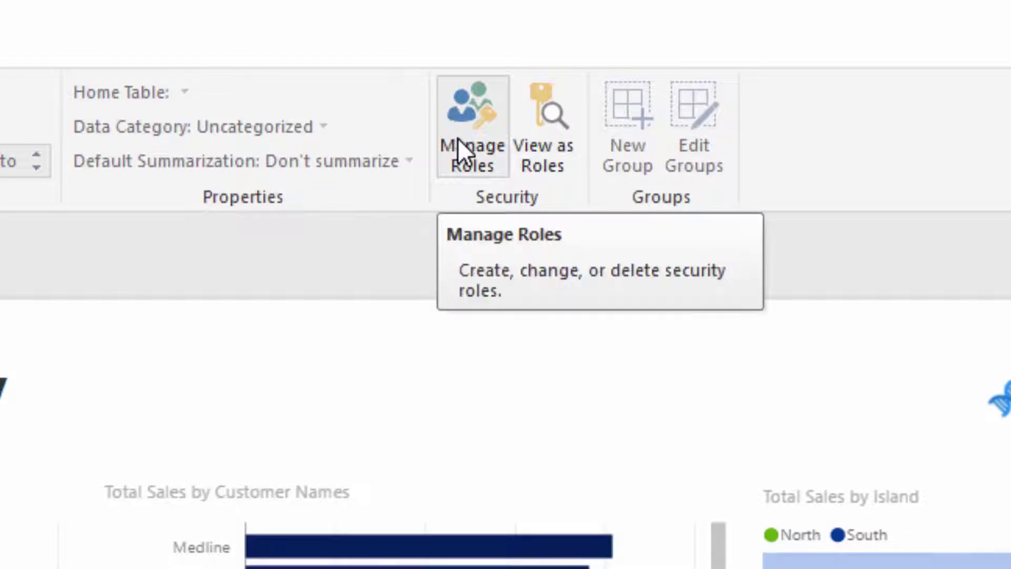
In Manage roles, add North Sales Team and South Sales Team, then select the Regions table
left_click(457, 139)
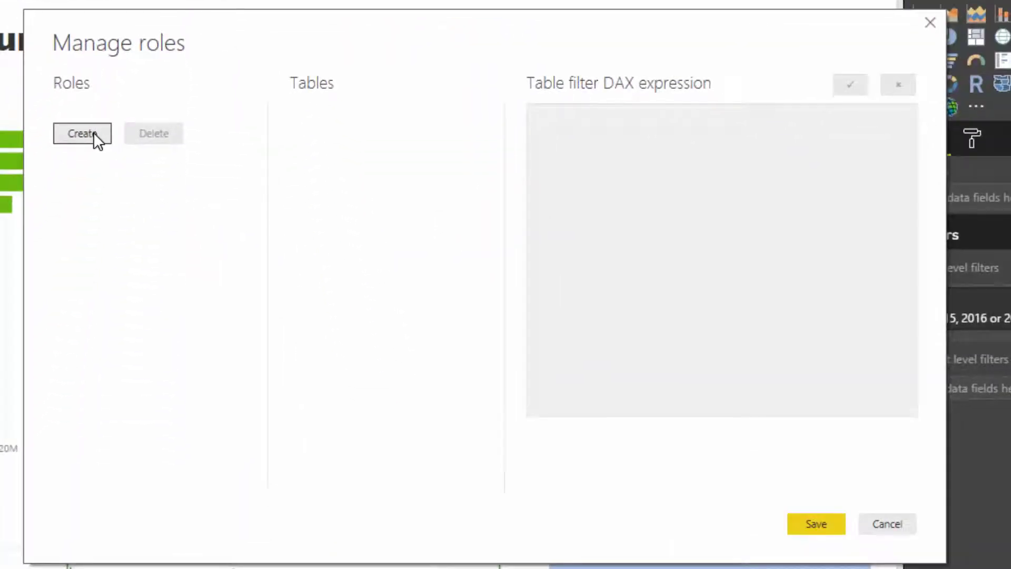
left_click(94, 134)
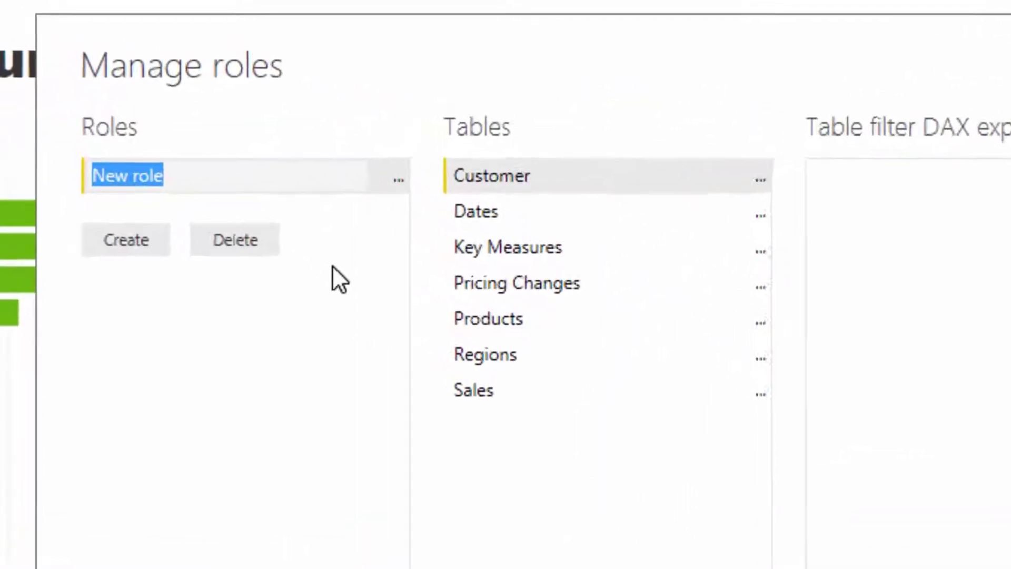
type("North")
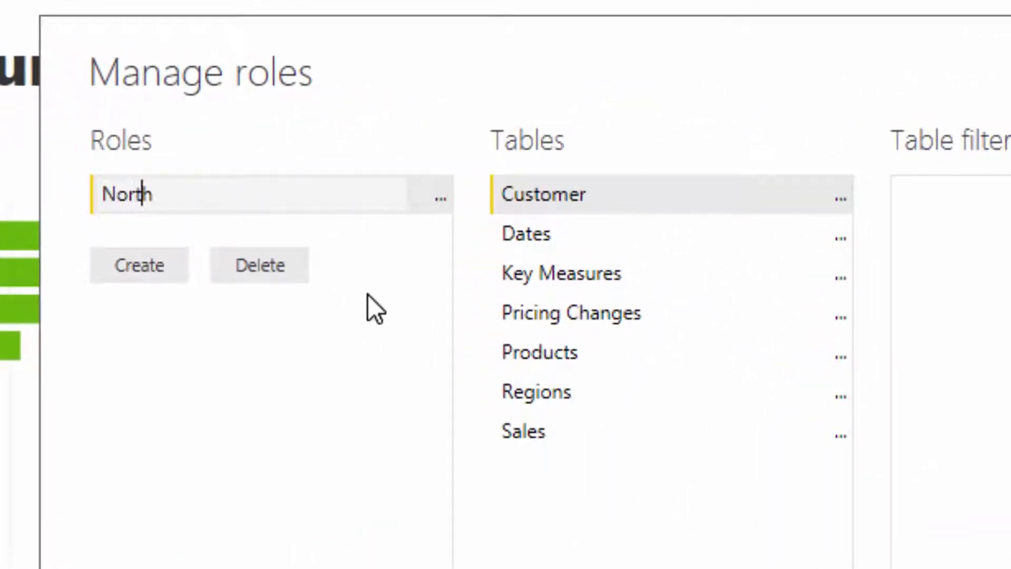
type(" Sales Team")
left_click(174, 263)
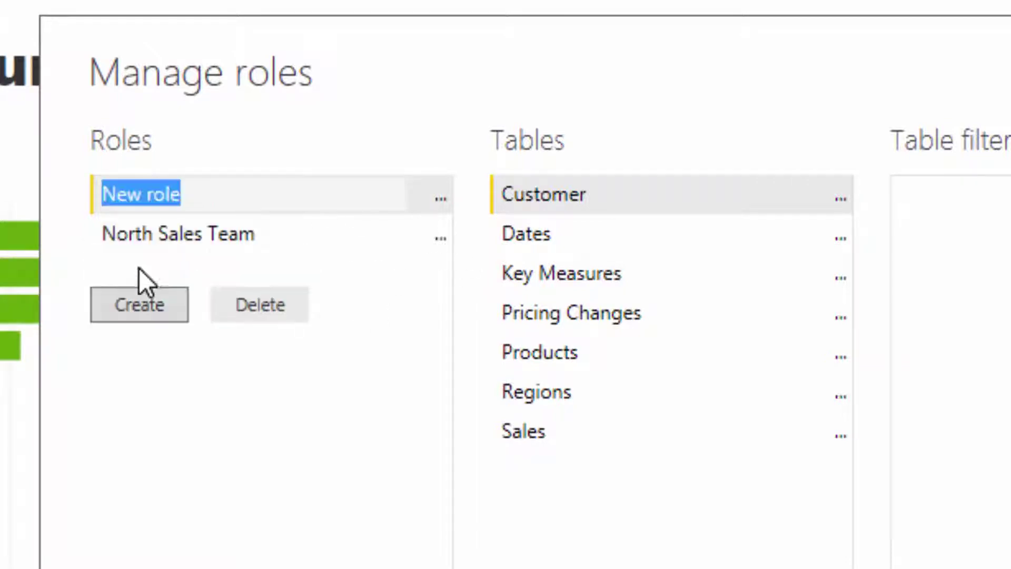
type("S")
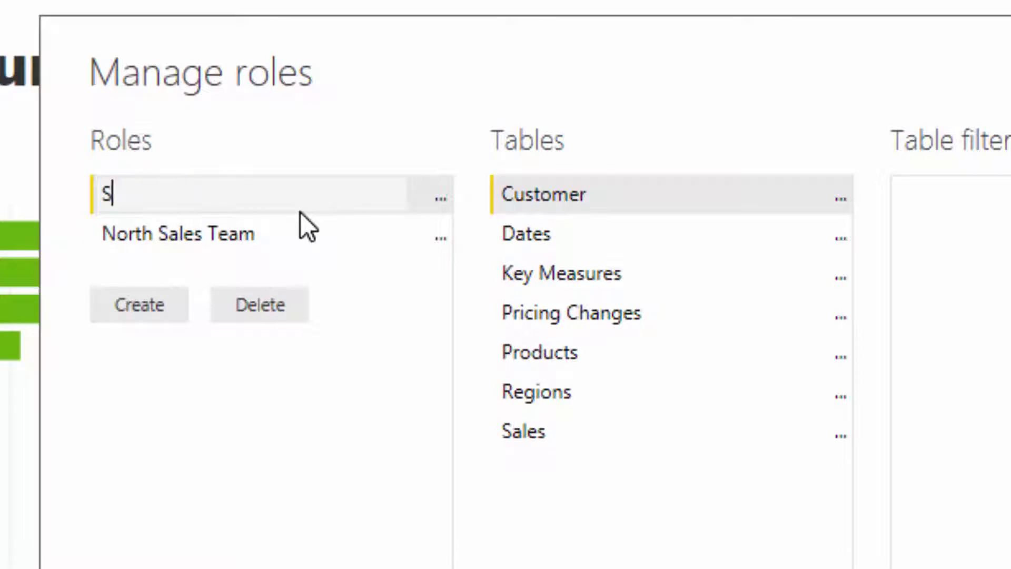
type("outh Sales Te")
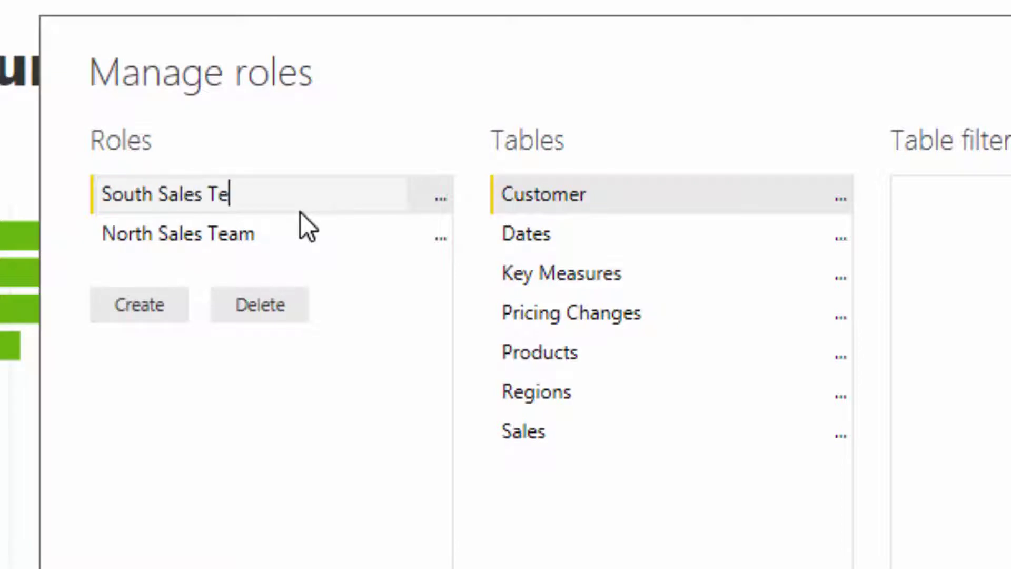
type("am")
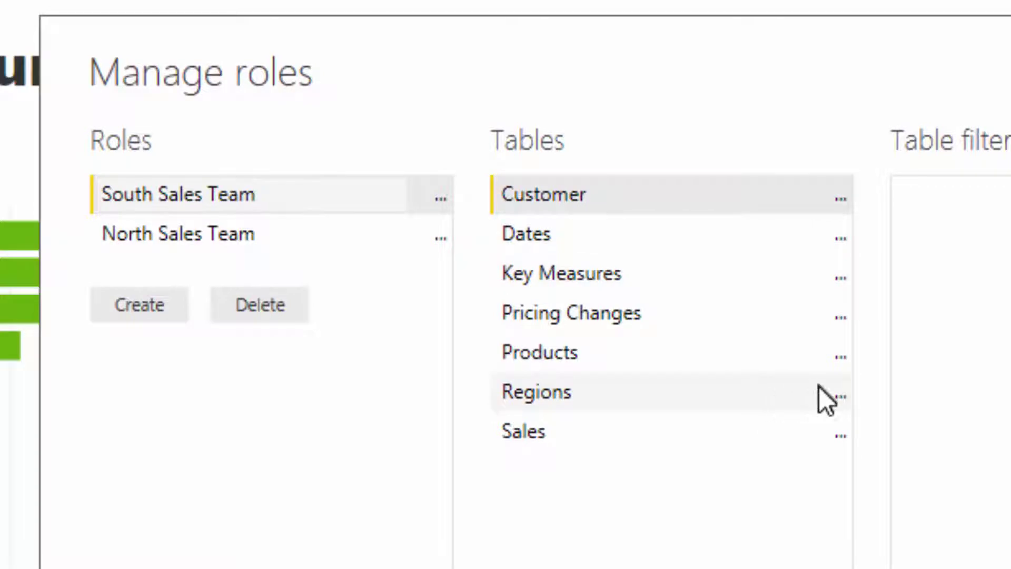
left_click(580, 391)
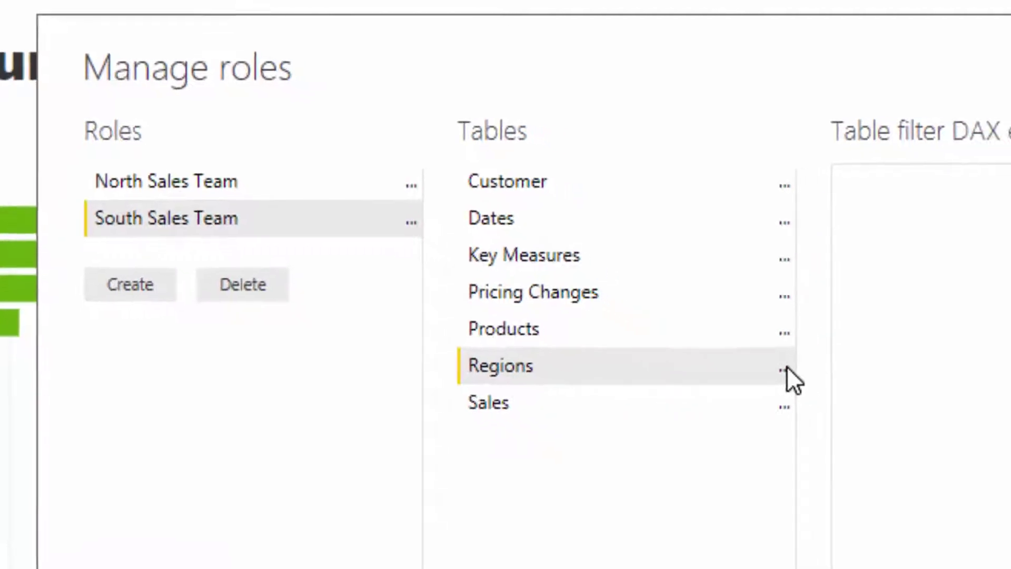
Filter the South Sales Team role to Regions [Island] = "South" and save
left_click(785, 368)
mouse_move(818, 384)
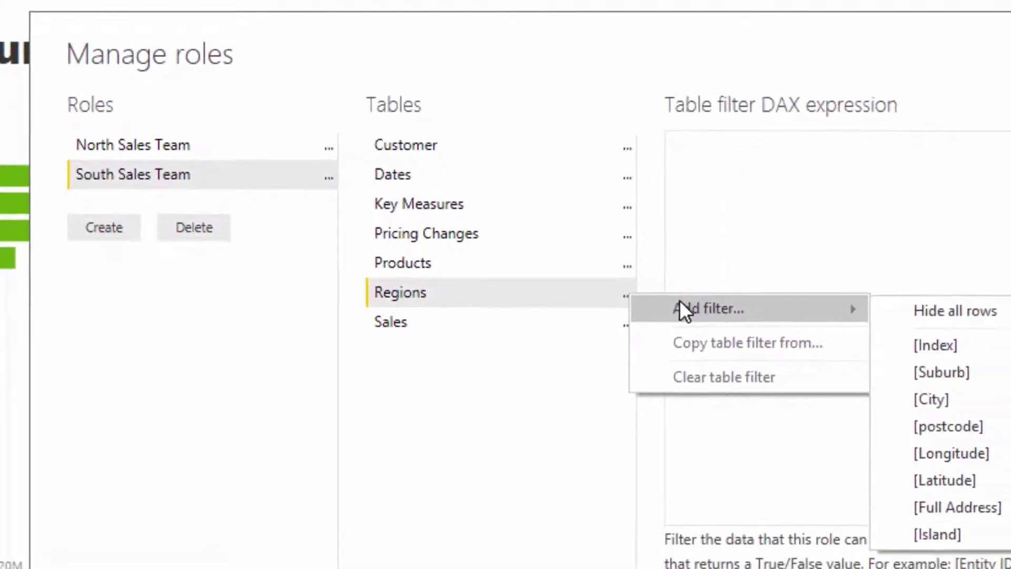
left_click(922, 537)
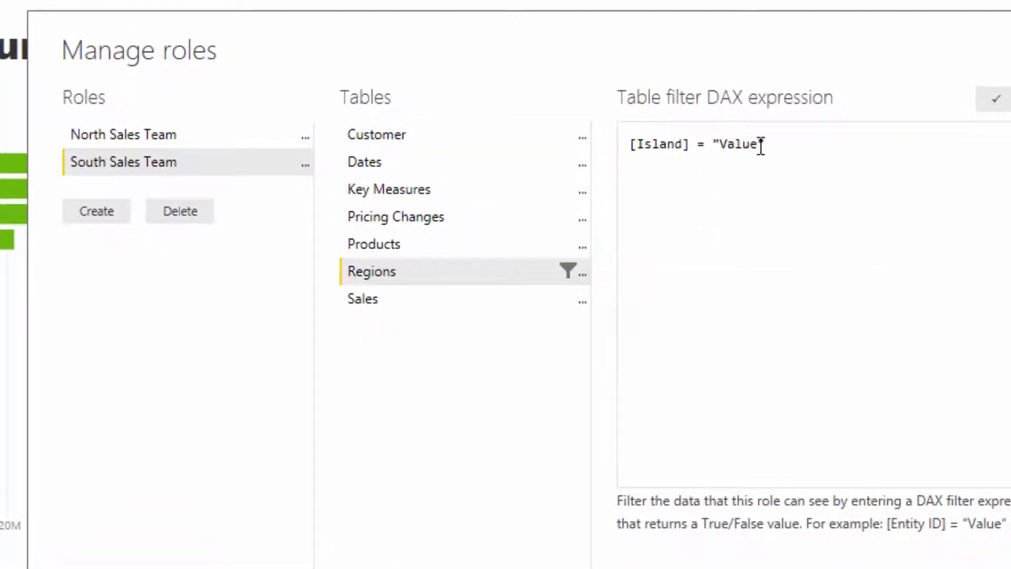
left_click_drag(760, 146, 723, 148)
type("North")
key("BackSpace")
key("BackSpace")
key("BackSpace")
key("BackSpace")
key("BackSpace")
type("South")
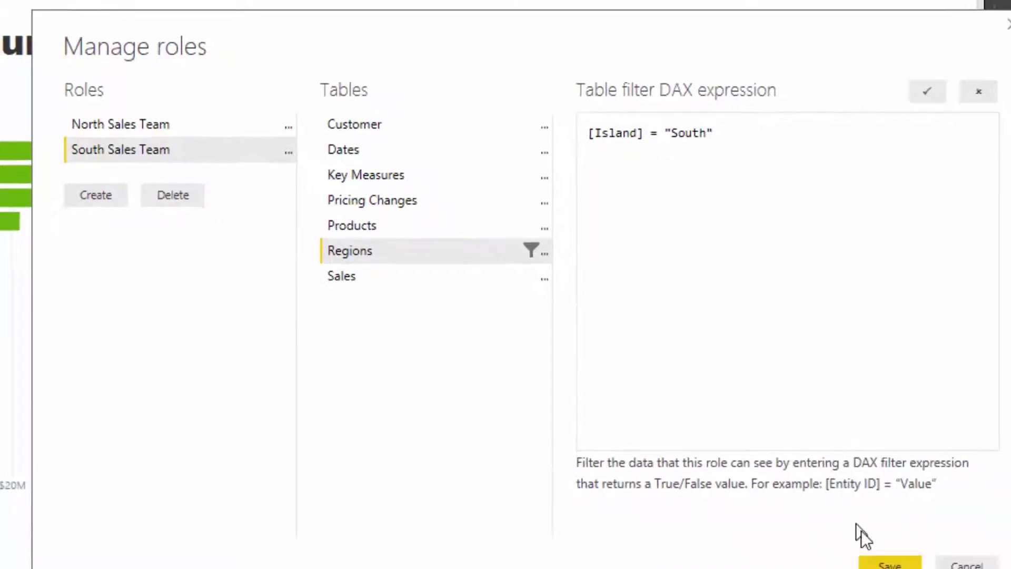
left_click(874, 561)
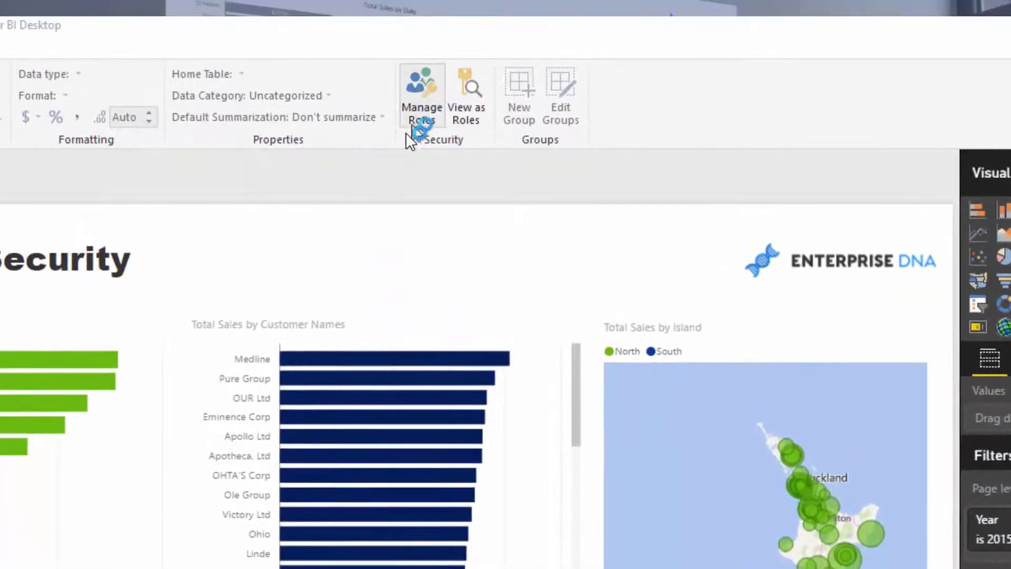
Filter the North Sales Team role to Regions [Island] = "North" and save the roles
left_click(408, 131)
left_click(141, 135)
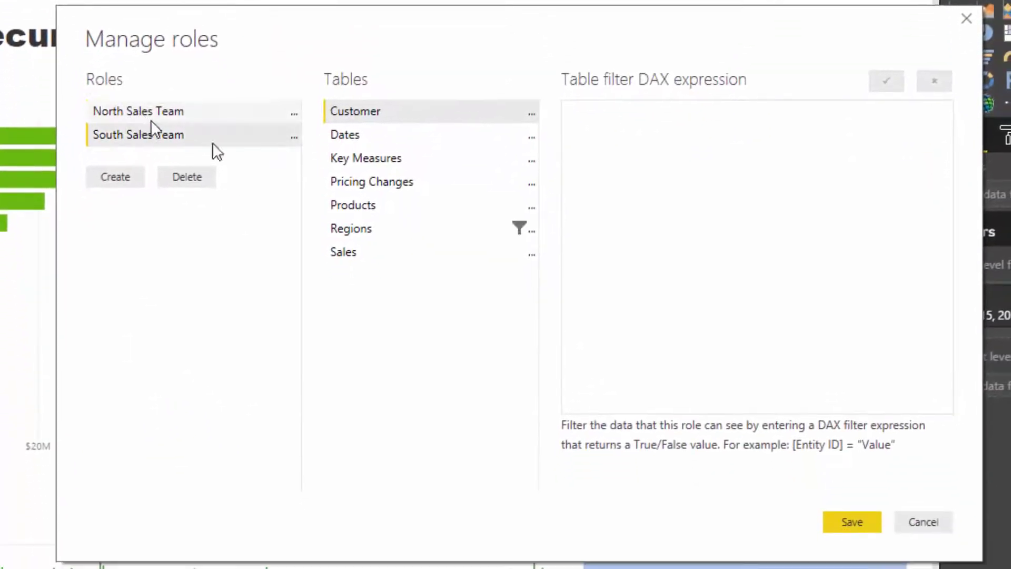
left_click(530, 230)
left_click(174, 129)
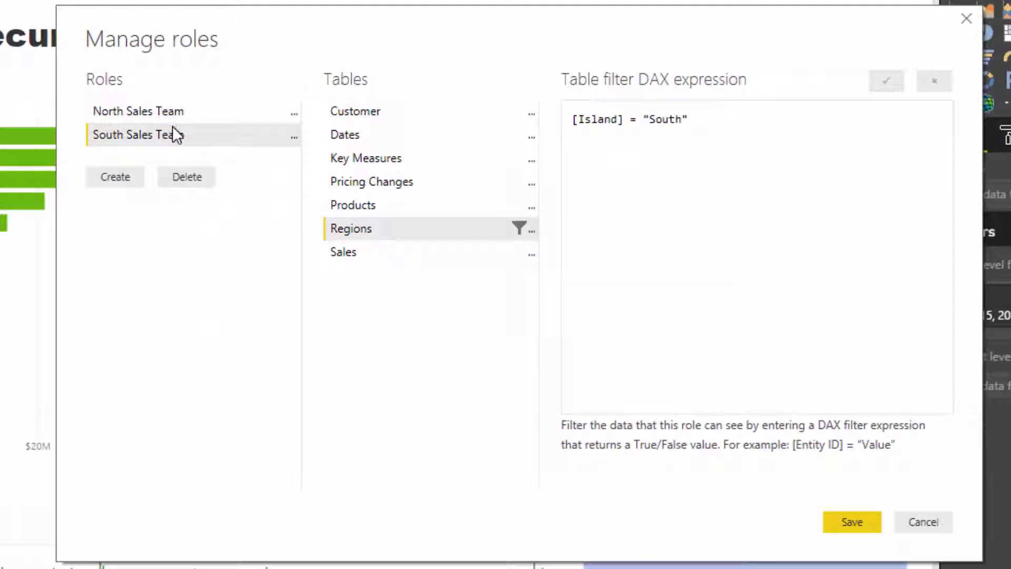
left_click(181, 112)
left_click(531, 230)
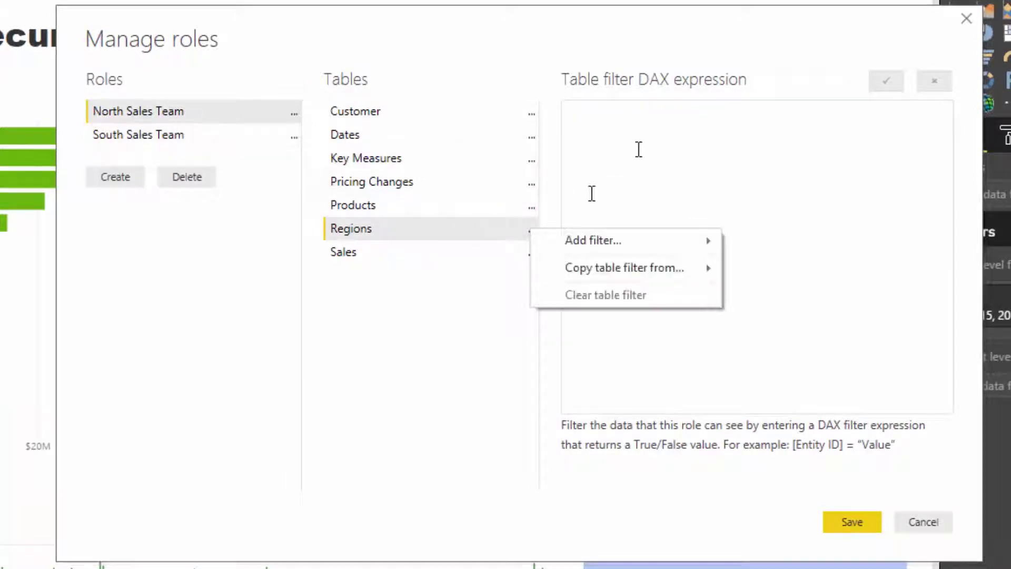
mouse_move(643, 241)
left_click(790, 420)
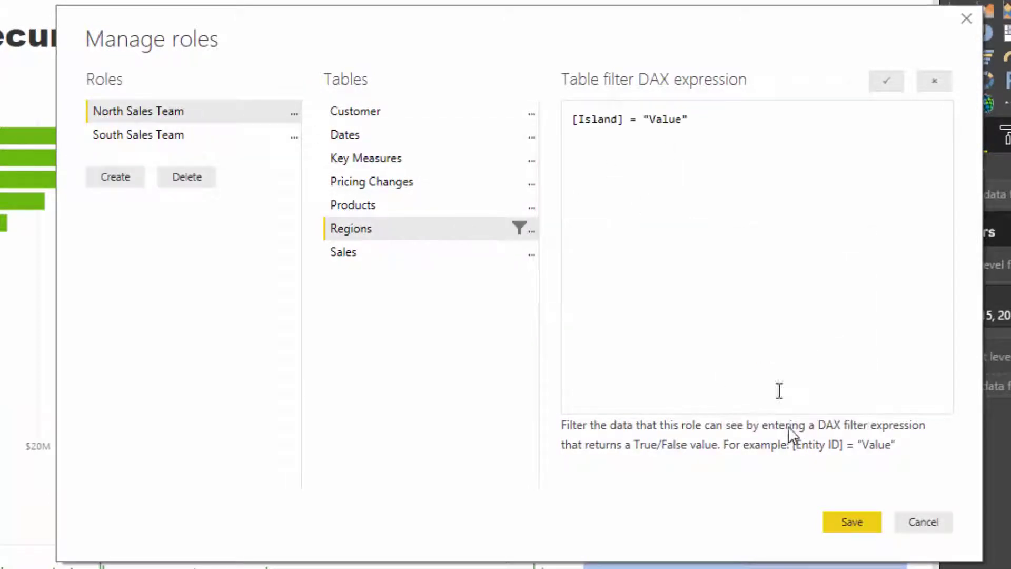
left_click(682, 119)
key("shift+Left")
key("shift+Left")
key("shift+Left")
key("shift+Left")
key("shift+Left")
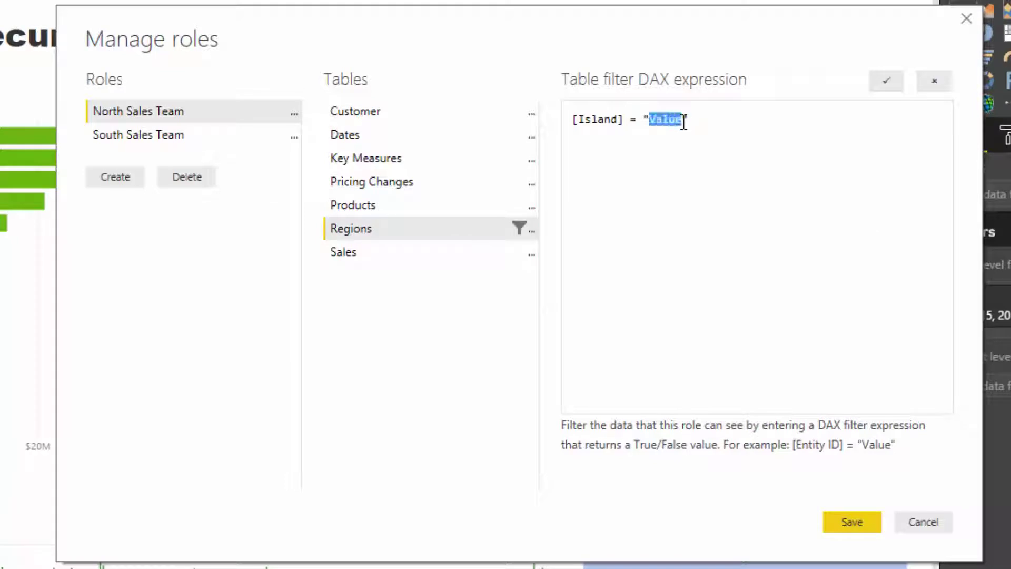
type("North")
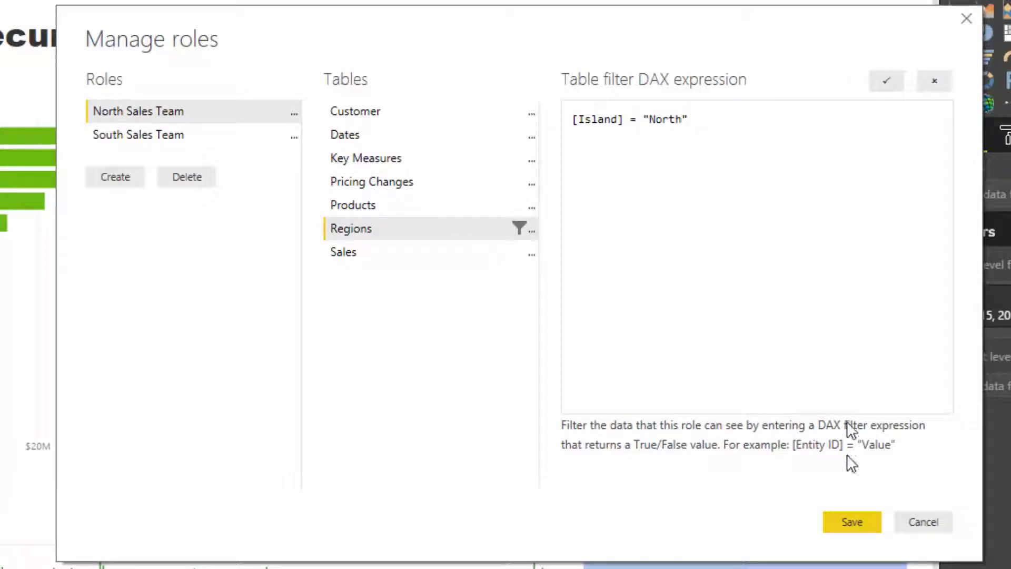
left_click(853, 522)
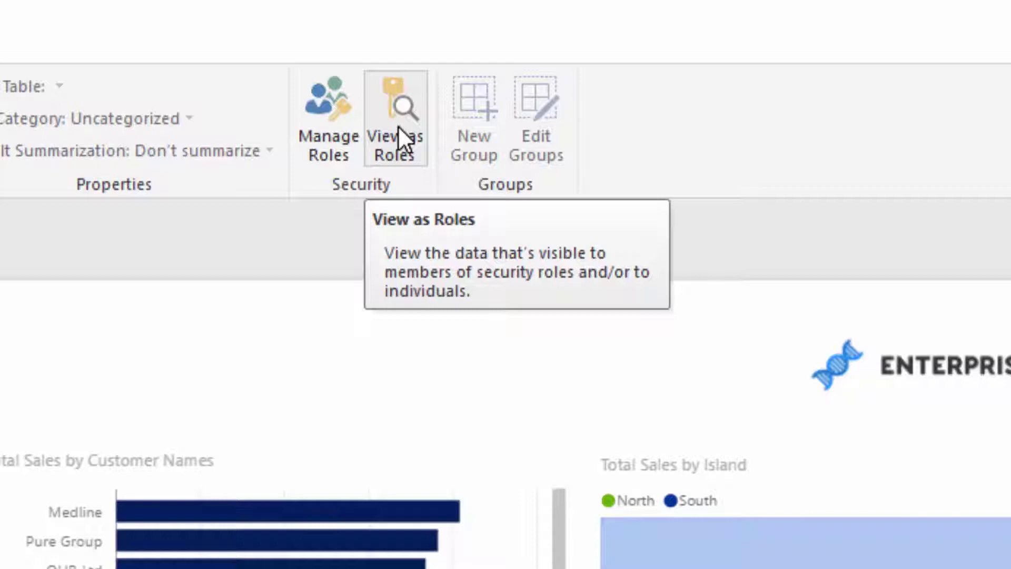
Use View as Roles with North Sales Team ticked to preview only North Island sales
left_click(396, 125)
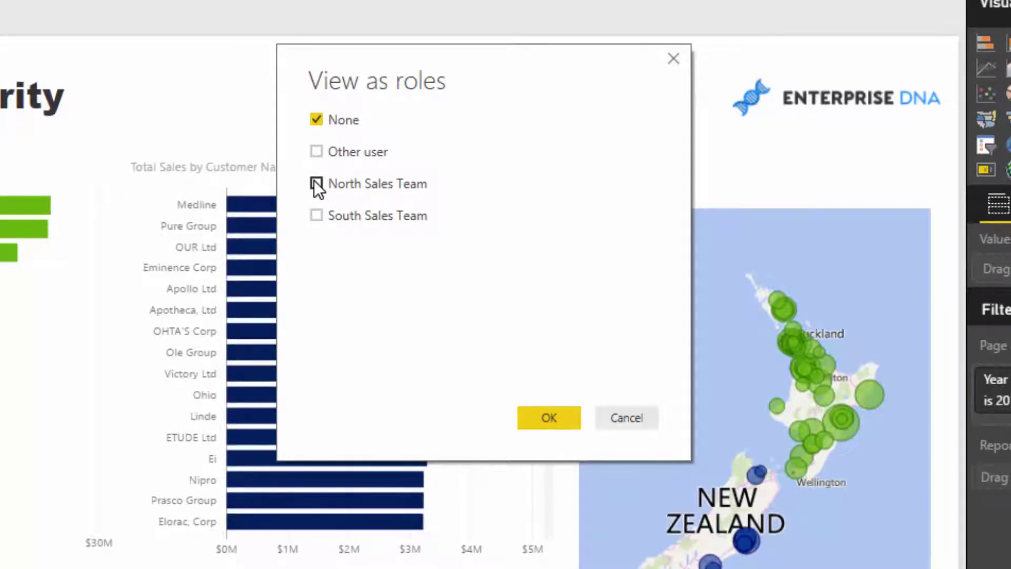
left_click(315, 182)
left_click(541, 410)
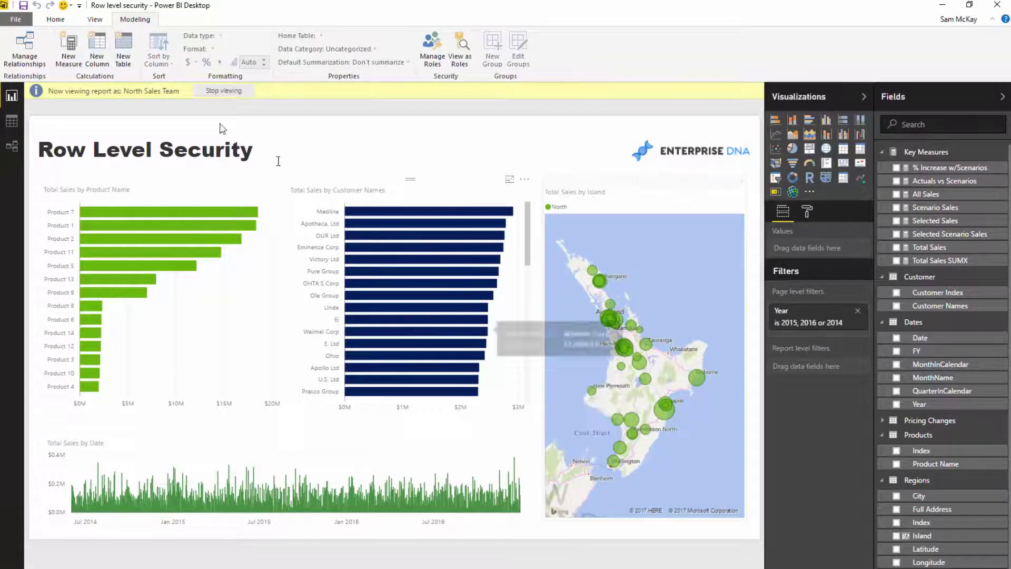
Turn data labels on for both the Product Name and Customer Names bar charts
left_click(217, 185)
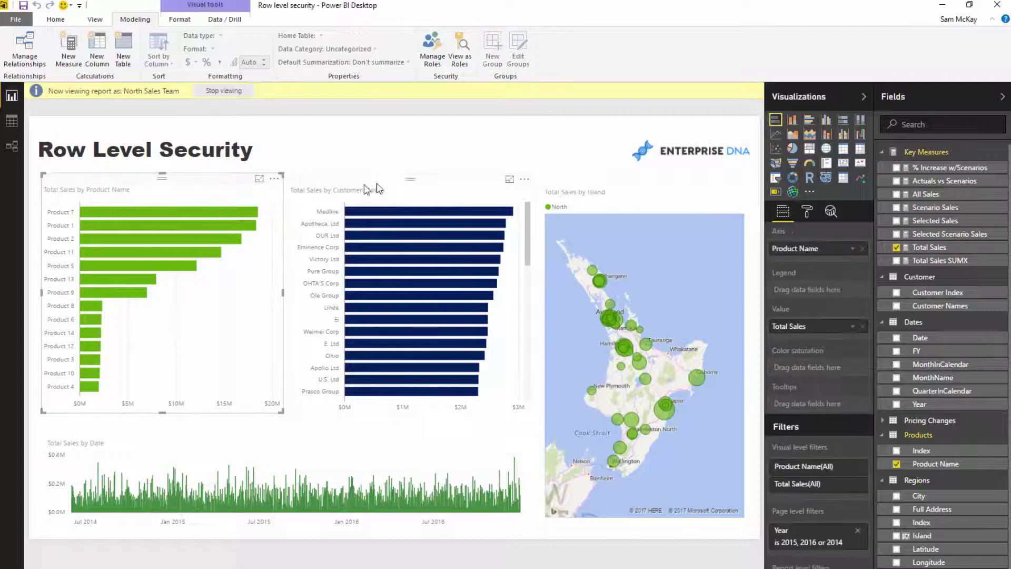
left_click(392, 189, "ctrl")
left_click(807, 211)
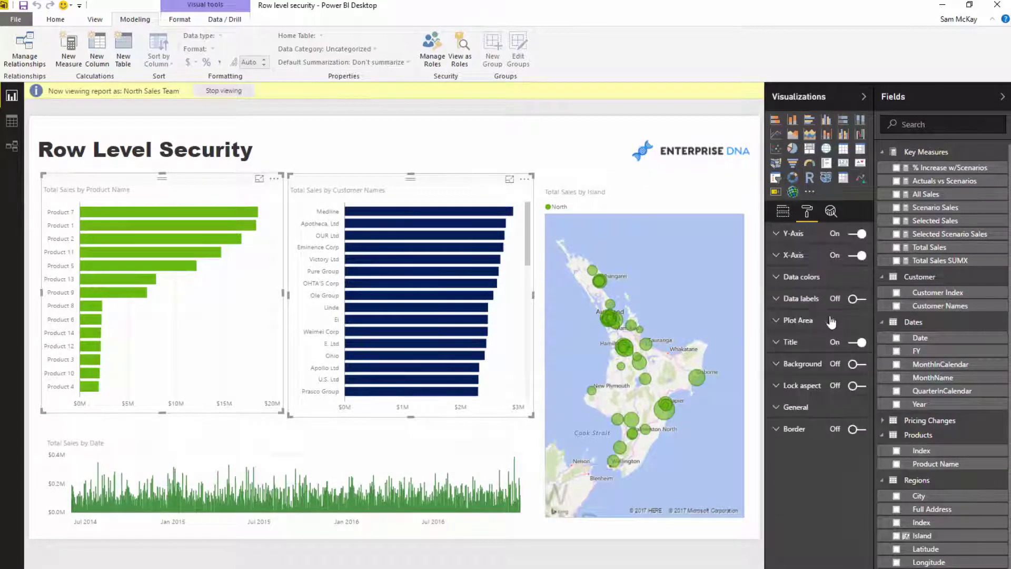
left_click(857, 299)
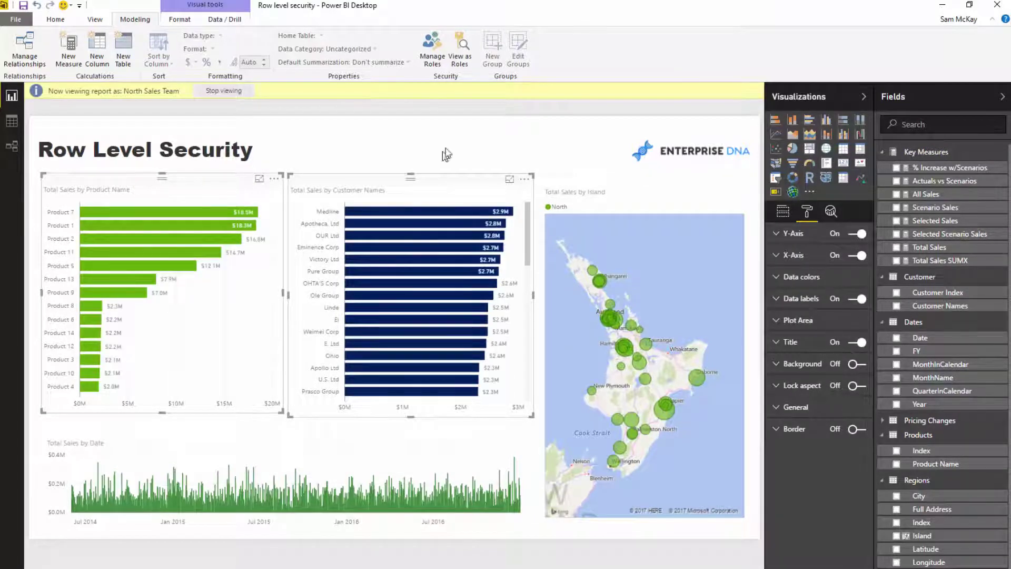
left_click(466, 137)
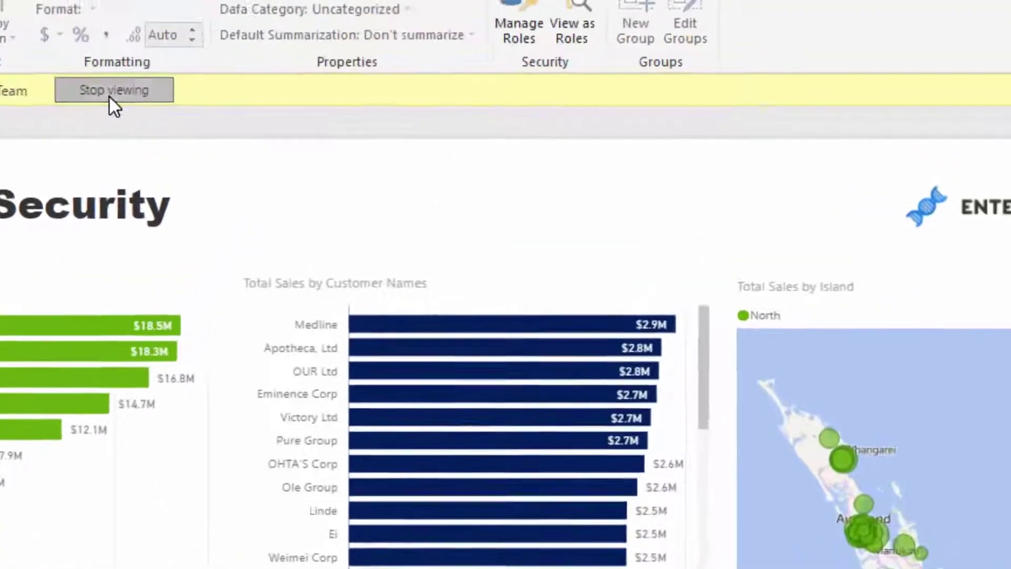
Stop the North preview and view the report as South Sales Team instead
left_click(109, 95)
left_click(542, 121)
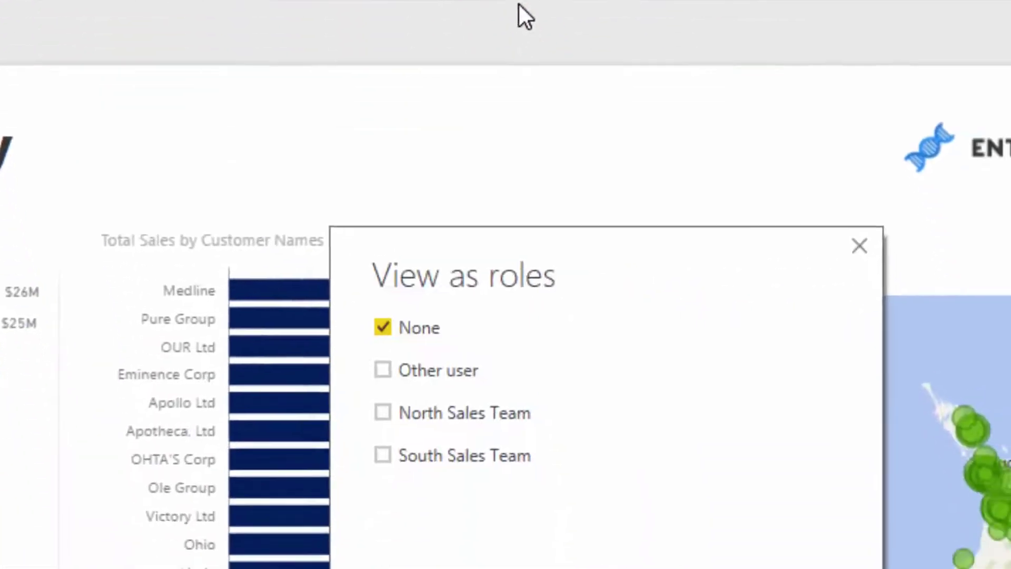
left_click(337, 230)
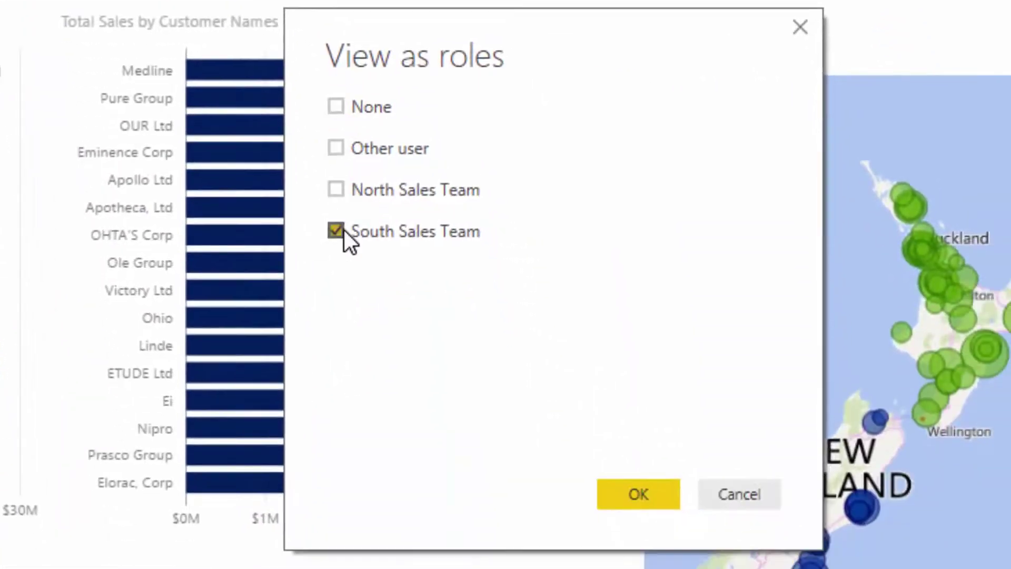
left_click(624, 492)
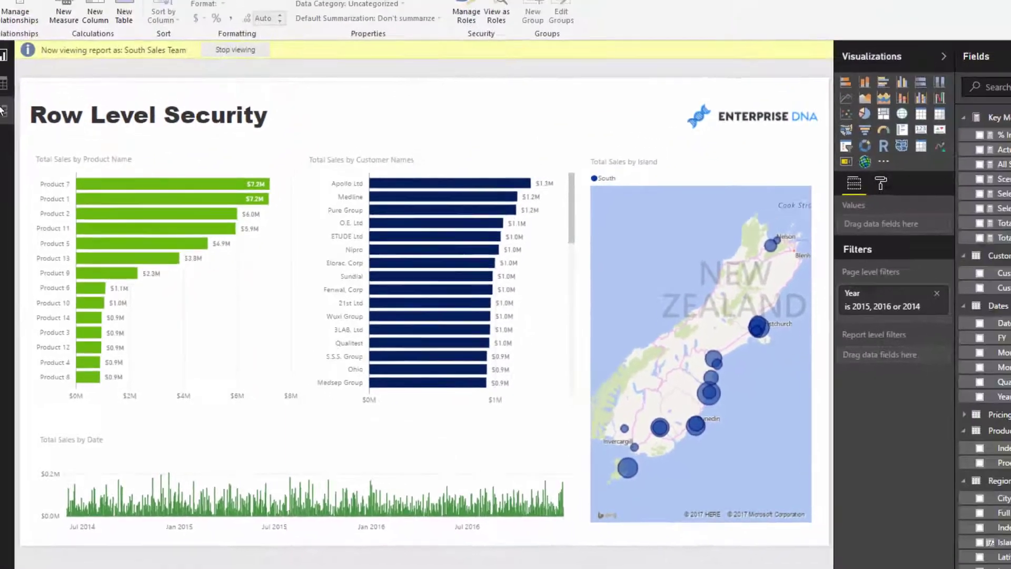
In the model diagram, stack Key Measures above Pricing Changes on the right side
left_click(12, 145)
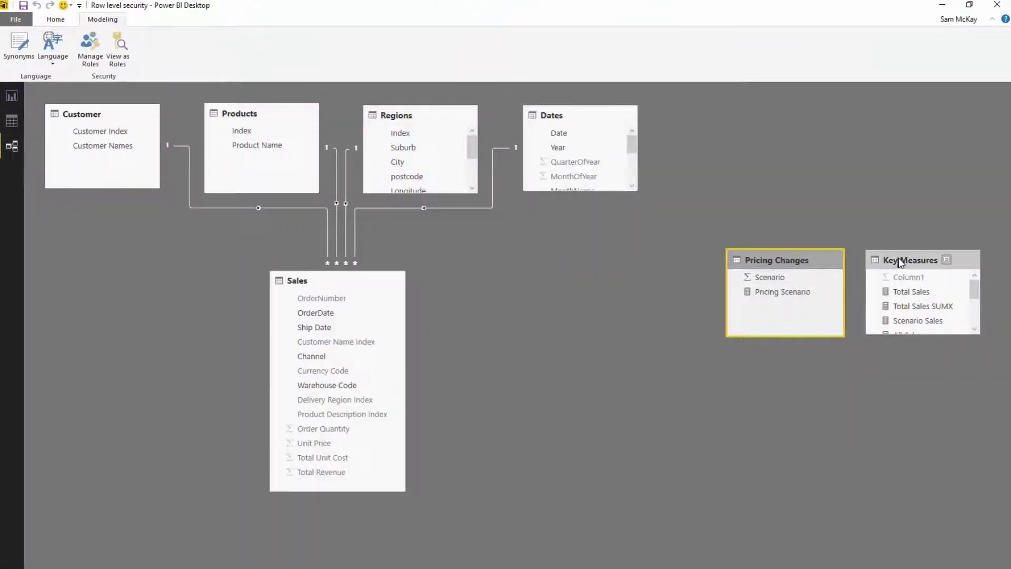
left_click_drag(898, 257, 923, 175)
left_click_drag(803, 261, 947, 292)
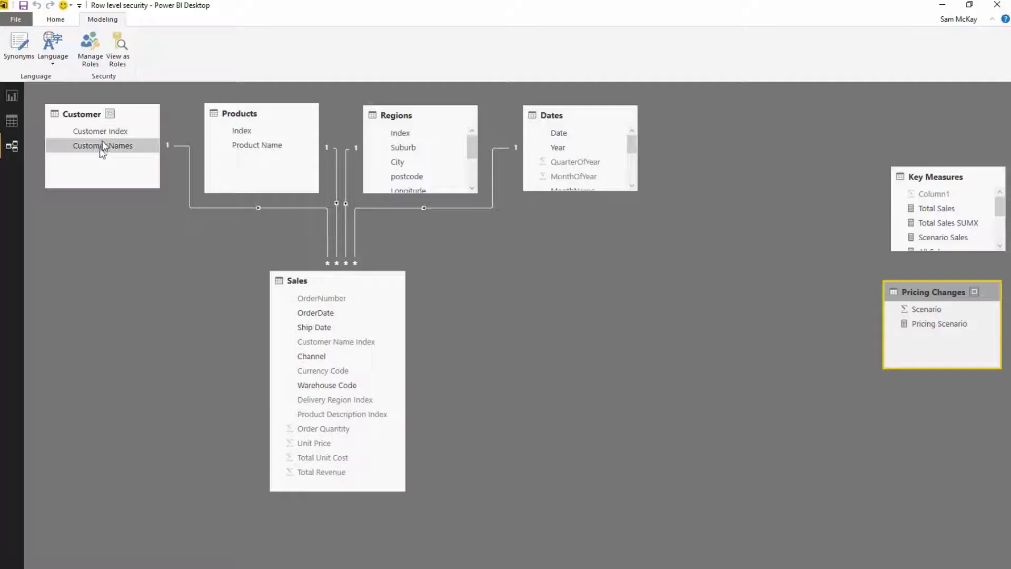
Return to the report page and drag the Total Sales by Date chart's top edge up slightly
left_click(11, 96)
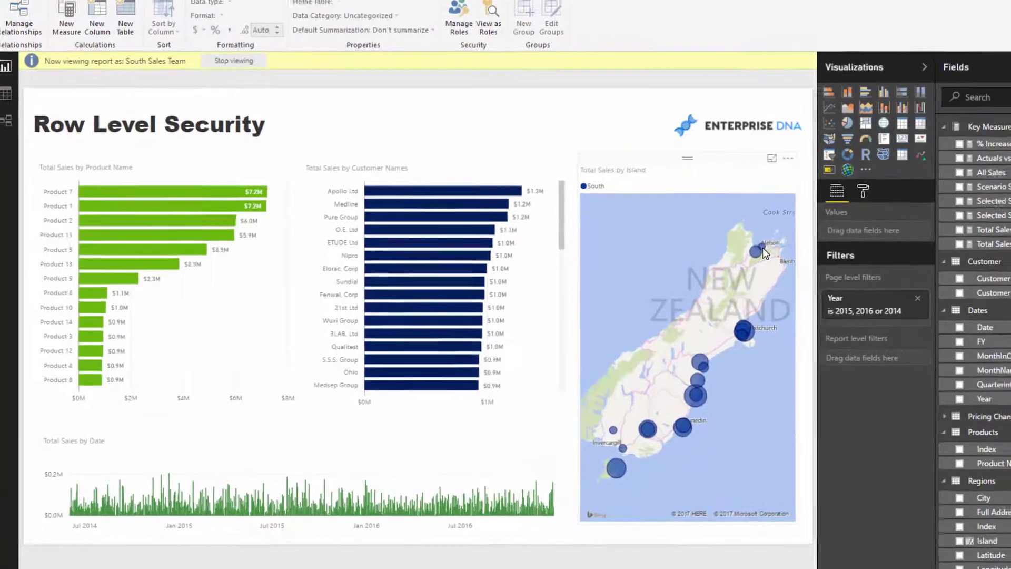
mouse_move(703, 341)
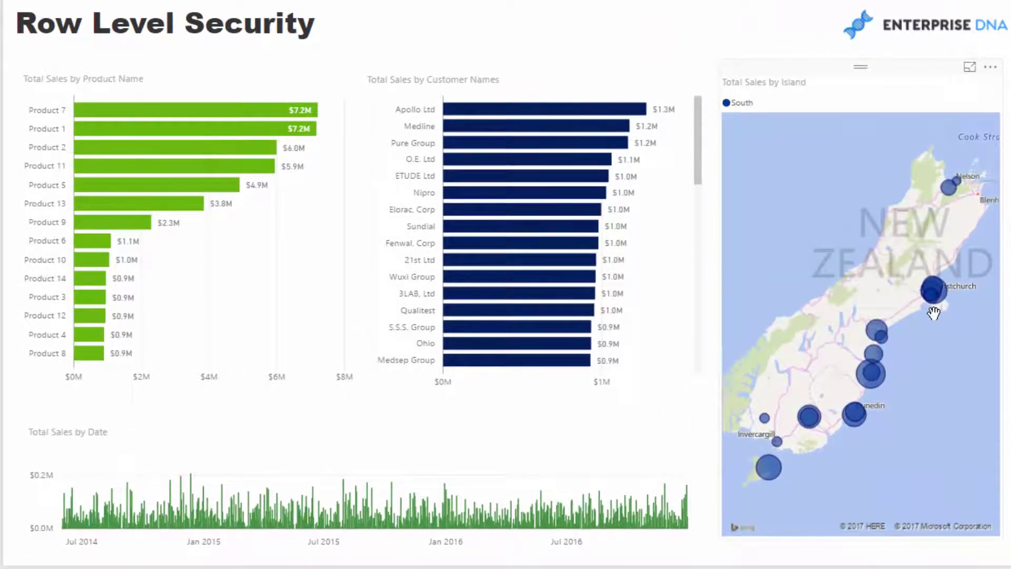
mouse_move(858, 424)
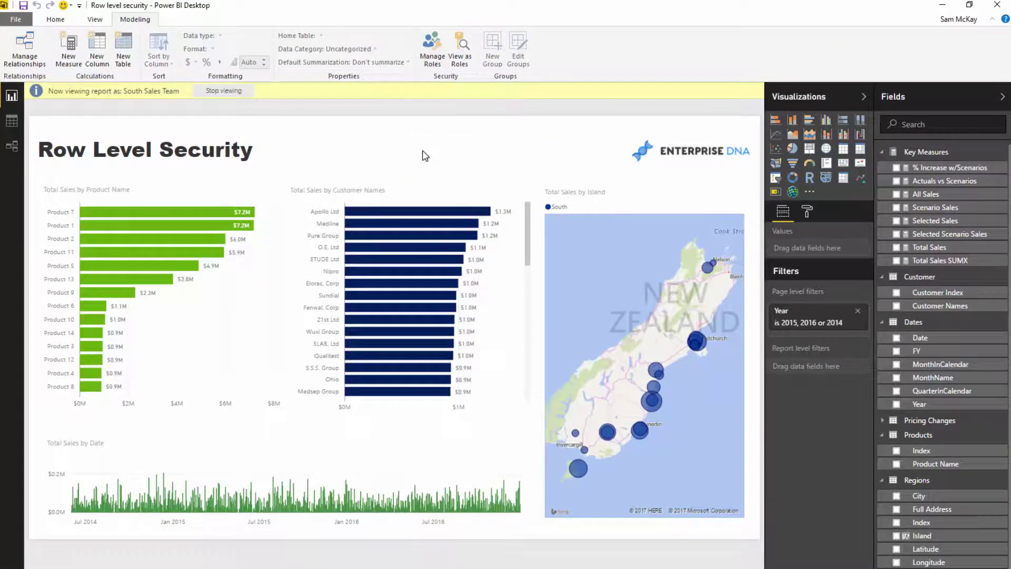
left_click(314, 441)
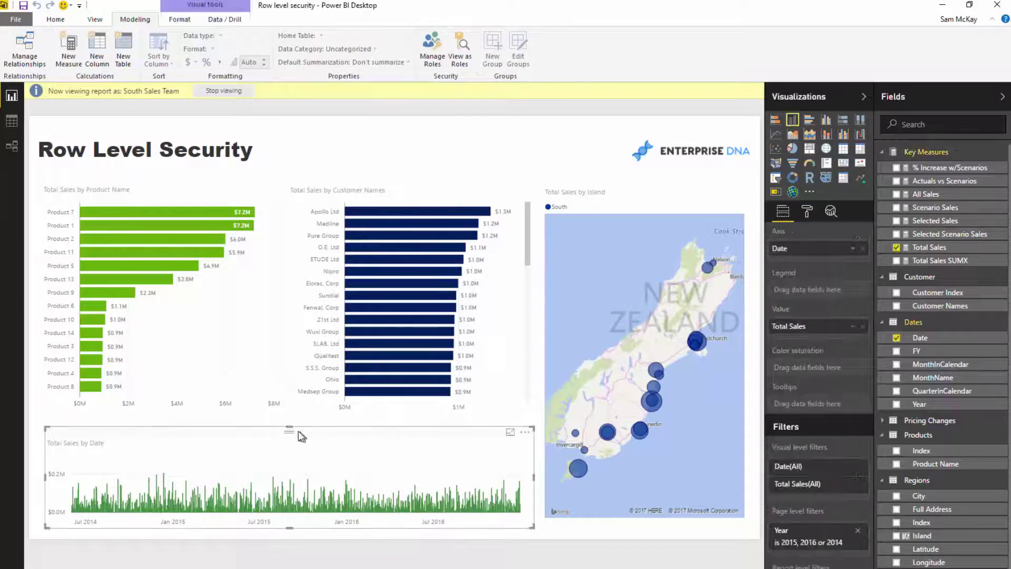
left_click_drag(290, 429, 290, 419)
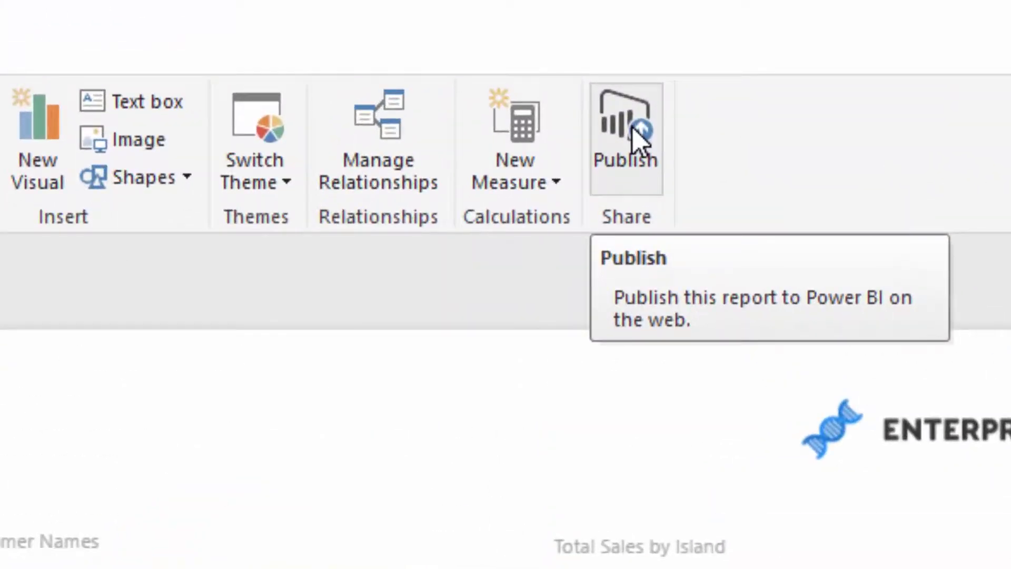
Save the report, sign in with the account password, and publish it to My workspace
left_click(636, 138)
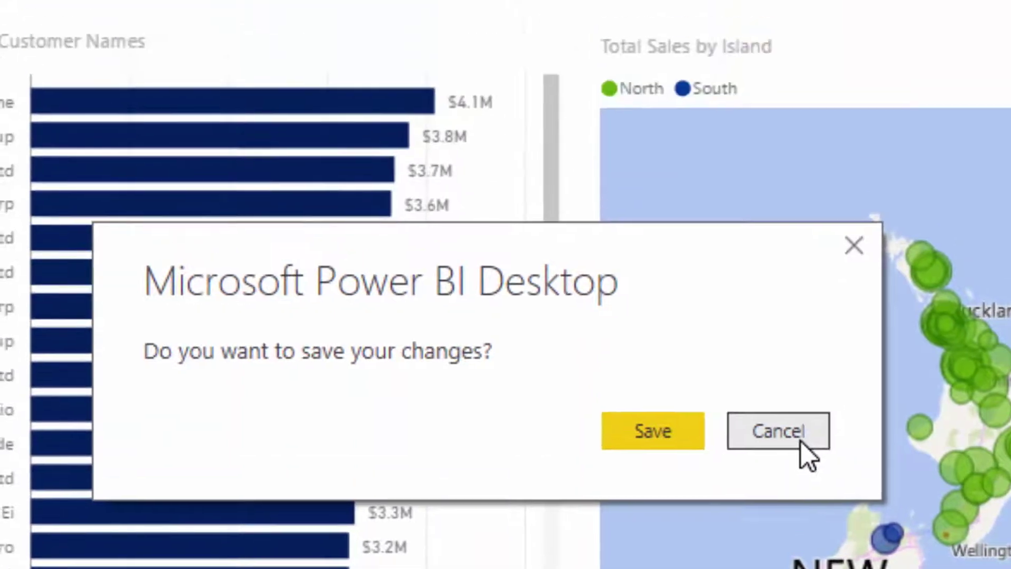
left_click(792, 342)
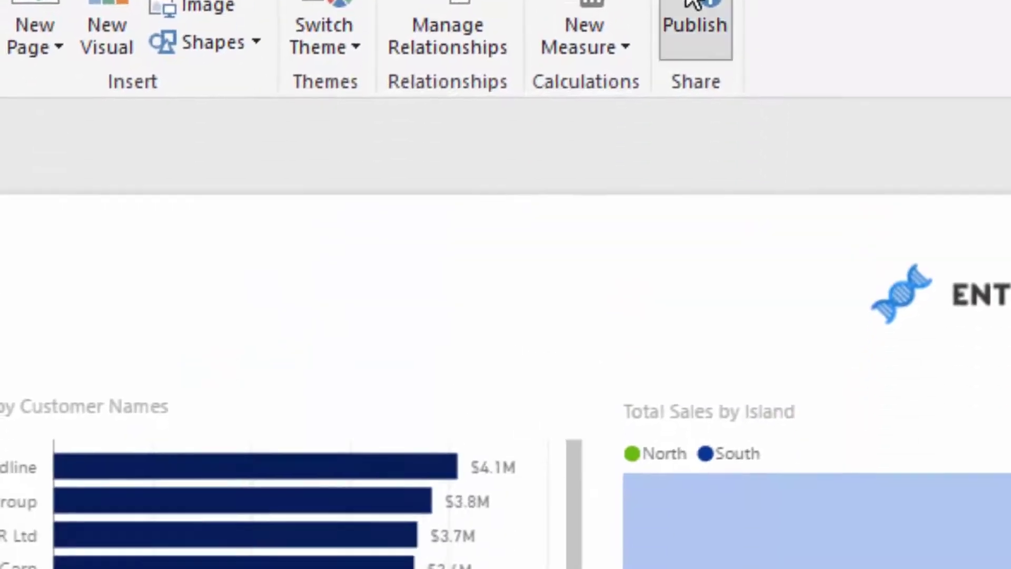
left_click(690, 11)
left_click(658, 352)
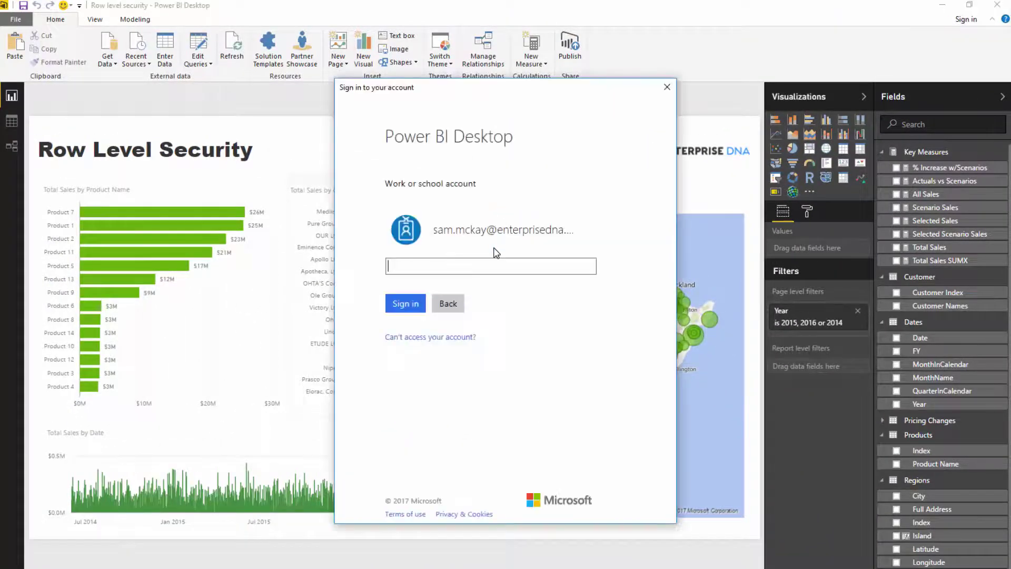
type("•••••••••••••")
key("Return")
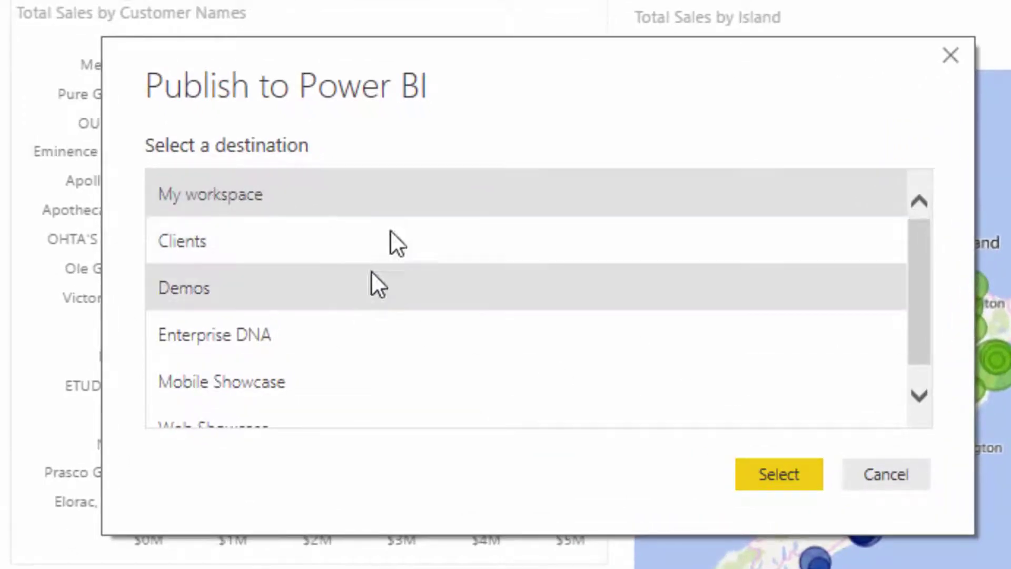
left_click(800, 472)
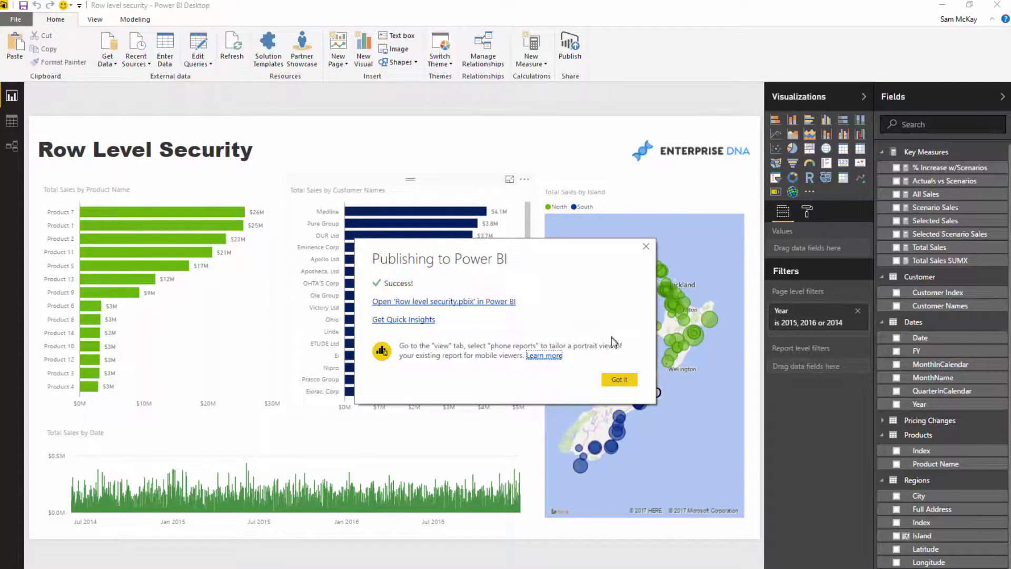
Dismiss the publish confirmation and open the Row level security report in the Power BI service
left_click(616, 380)
key("alt+Tab")
left_click_drag(645, 44, 665, 39)
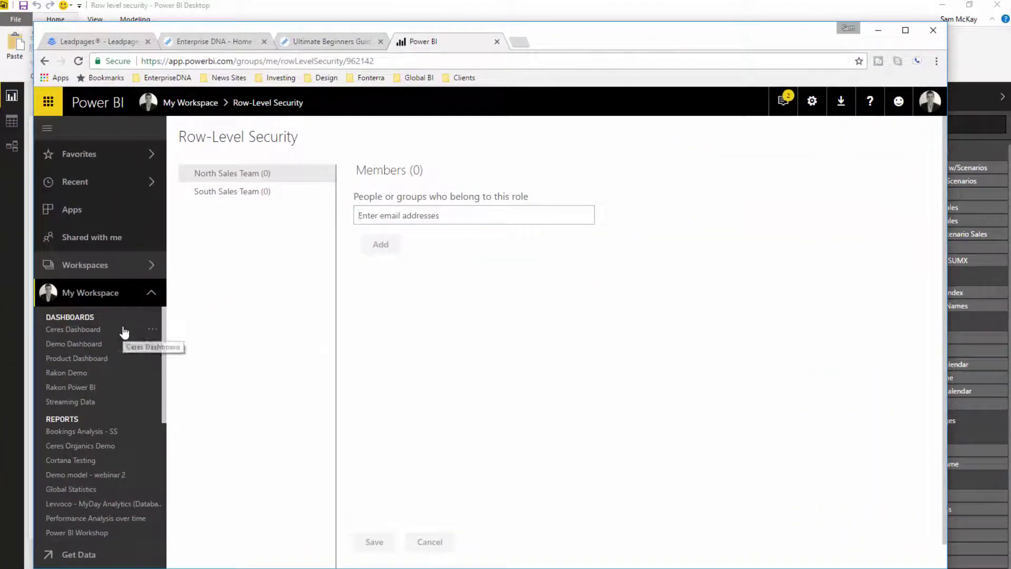
left_click_drag(611, 41, 627, 36)
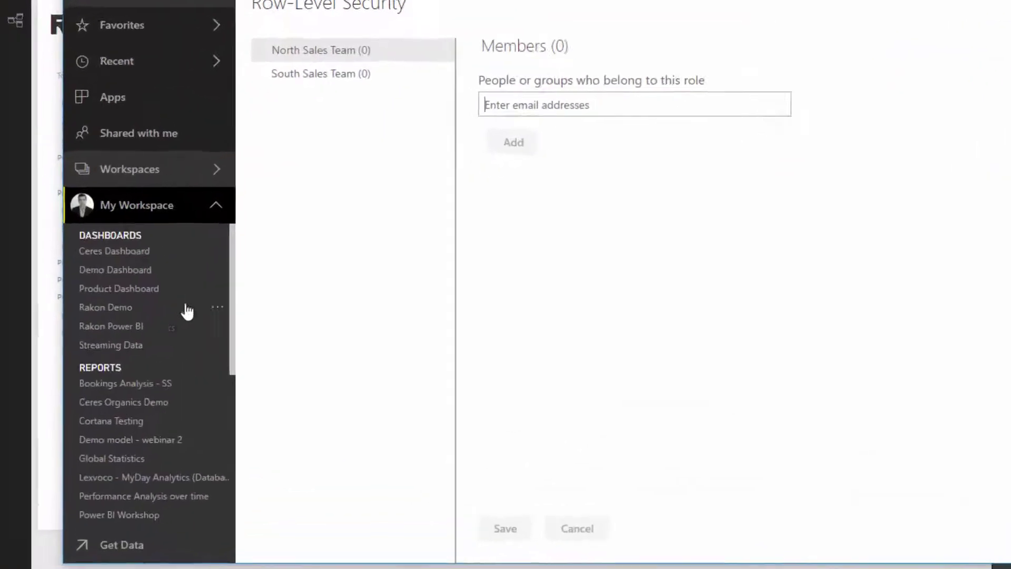
scroll(186, 311, "down", 6)
scroll(177, 315, "up", 6)
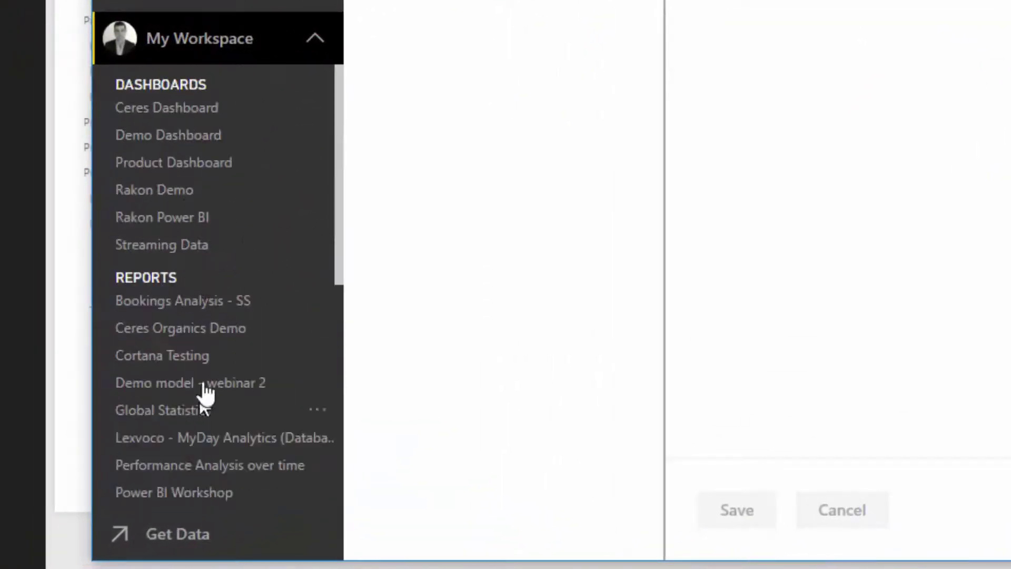
scroll(145, 400, "down", 5)
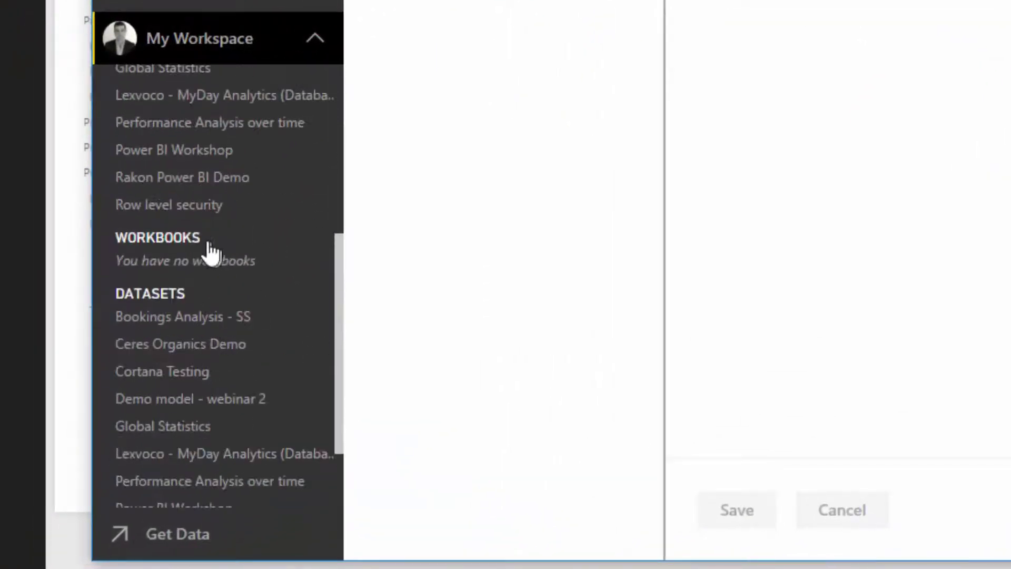
left_click(216, 205)
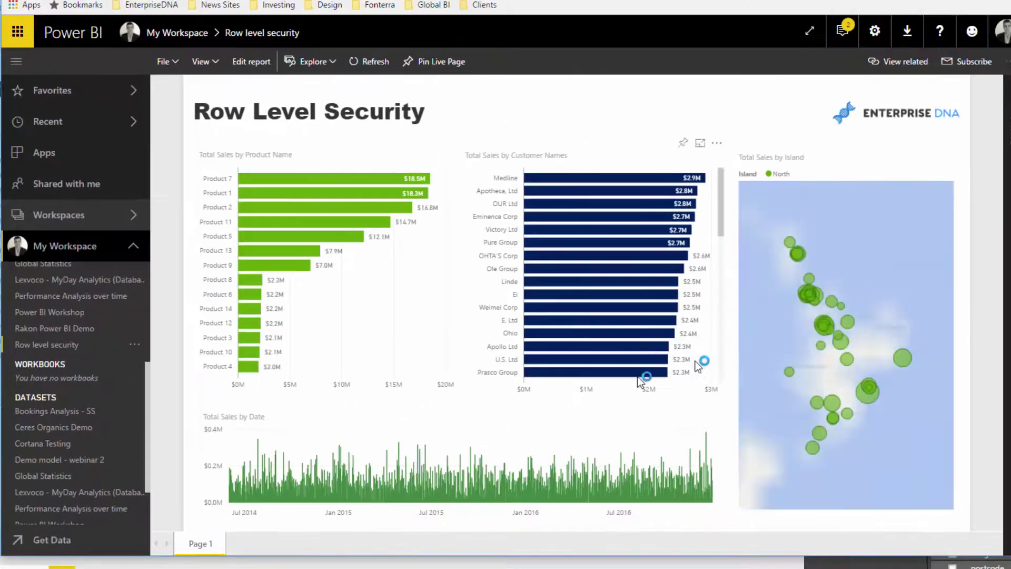
Cross-filter the report to Product 7, then Product 1, then clear the product filter
left_click(339, 181)
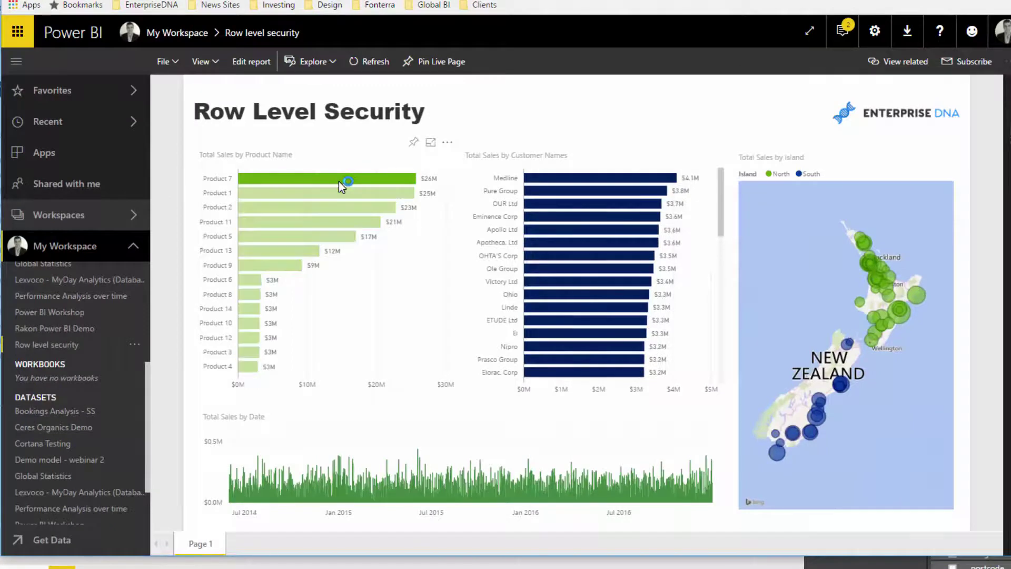
left_click(344, 195)
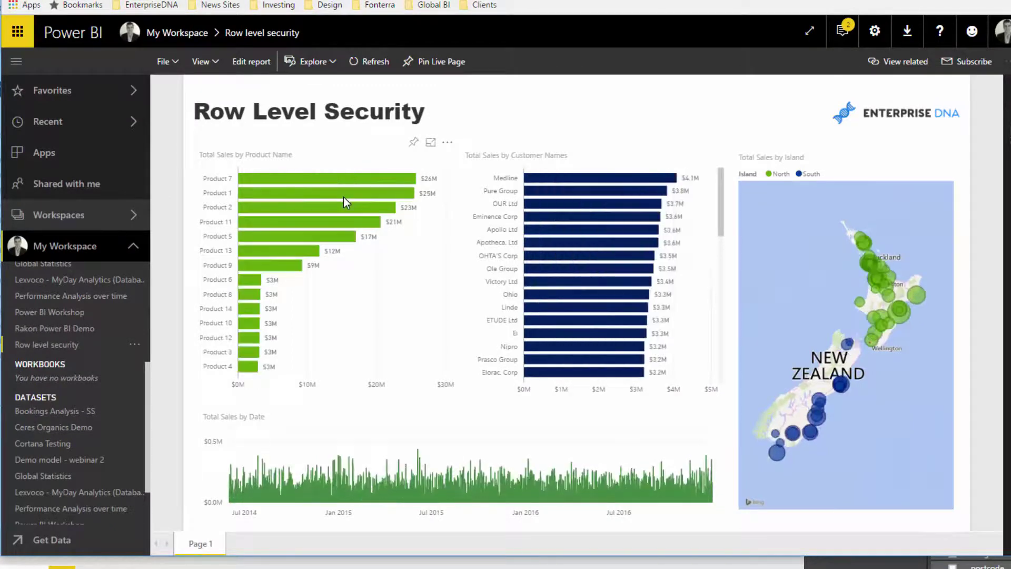
left_click(354, 199)
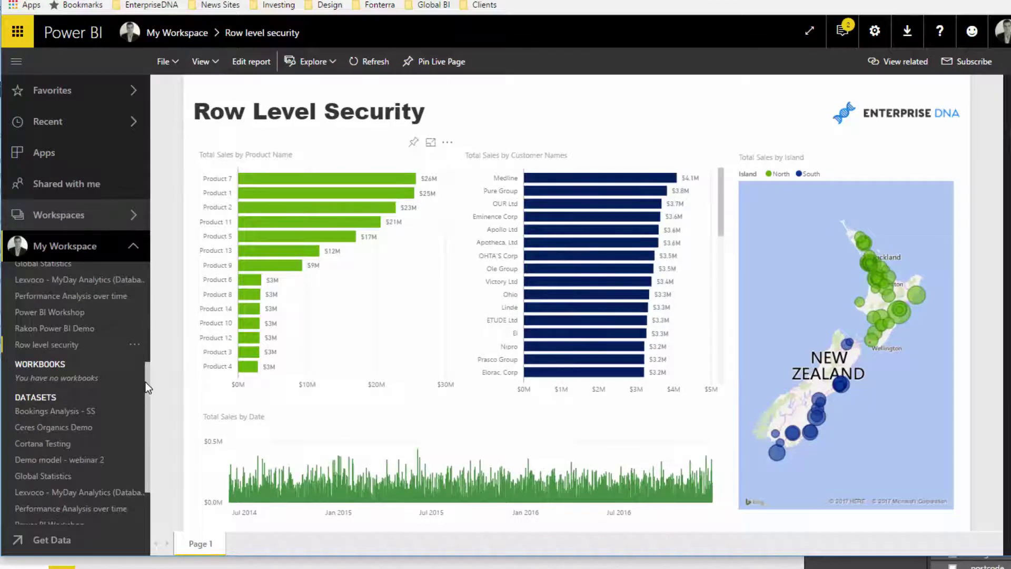
left_click_drag(147, 382, 147, 461)
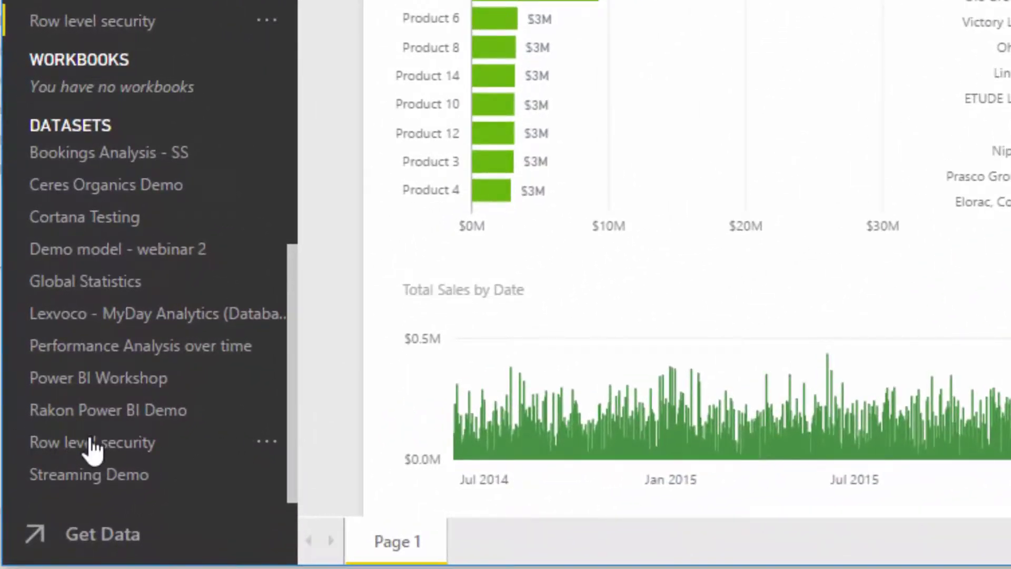
Open the Security settings of the Row level security dataset from its options menu
left_click(92, 445)
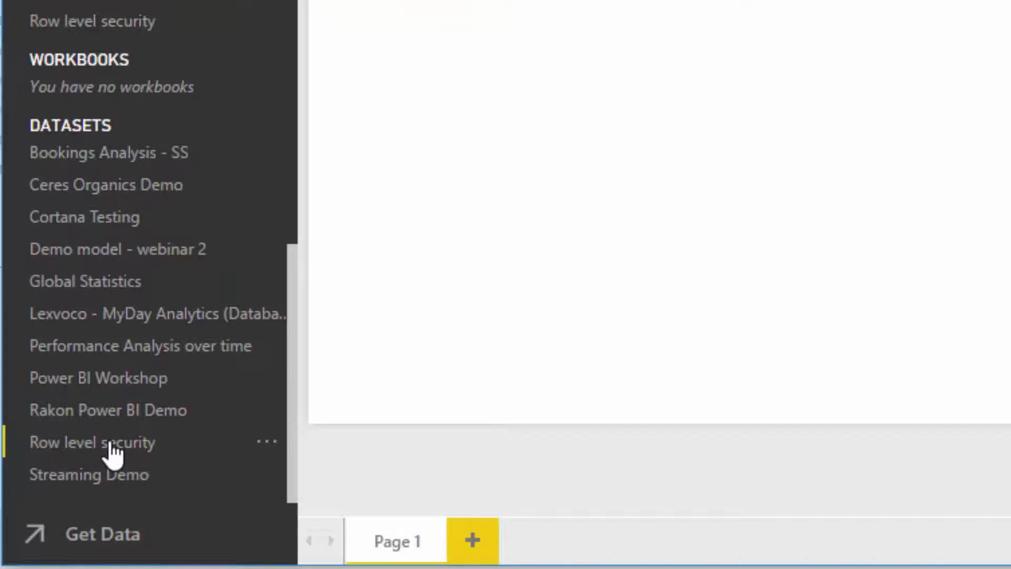
left_click(267, 444)
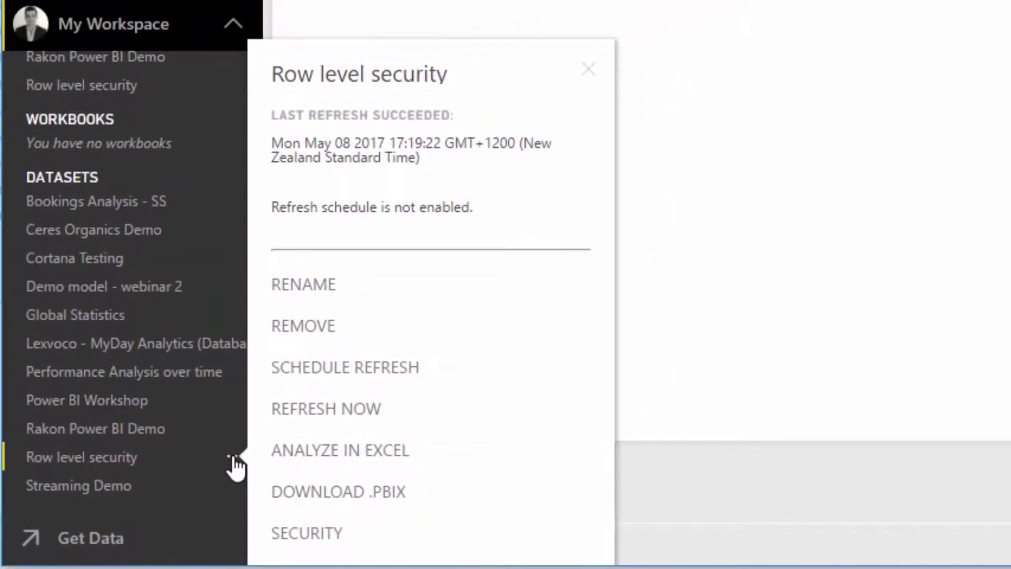
left_click(318, 534)
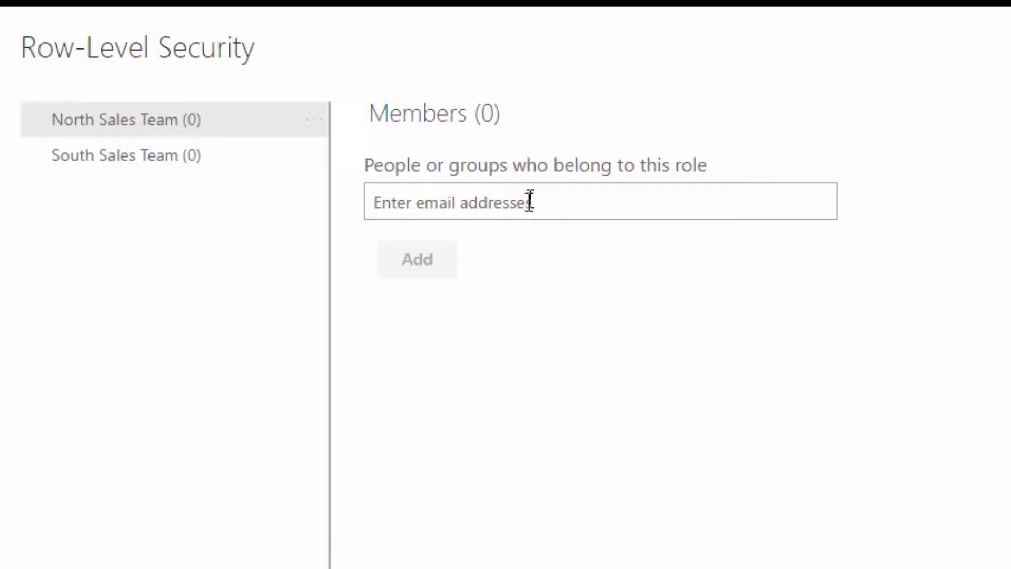
Test the report as the South Sales Team role, showing only South Island sales
left_click(187, 164)
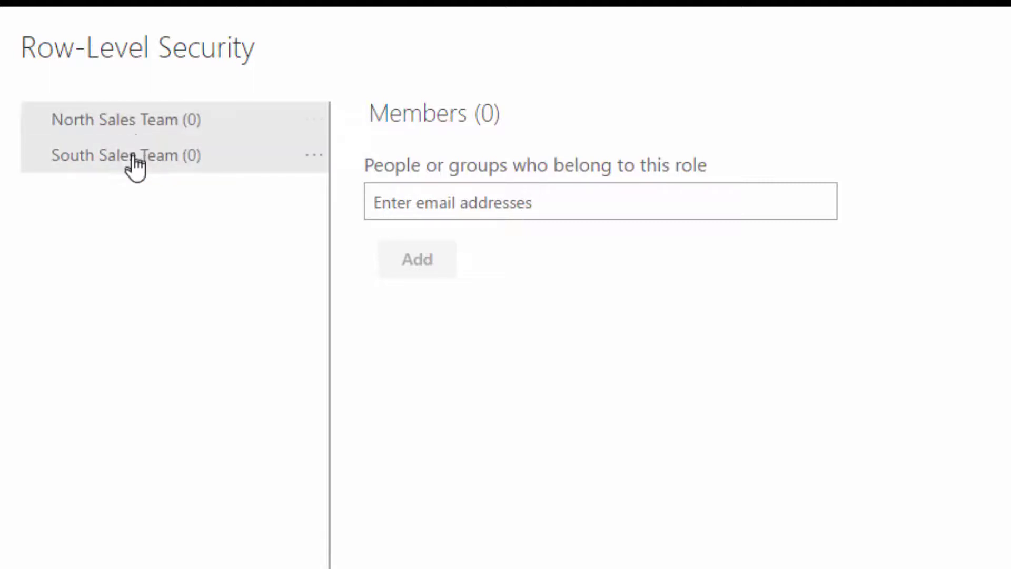
left_click(168, 120)
left_click(137, 158)
left_click(451, 209)
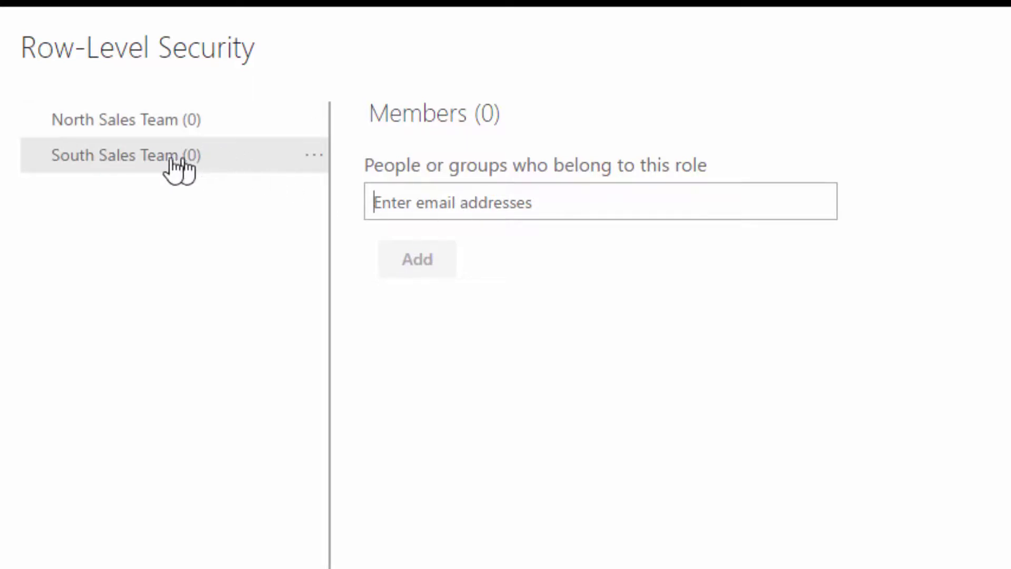
left_click(313, 156)
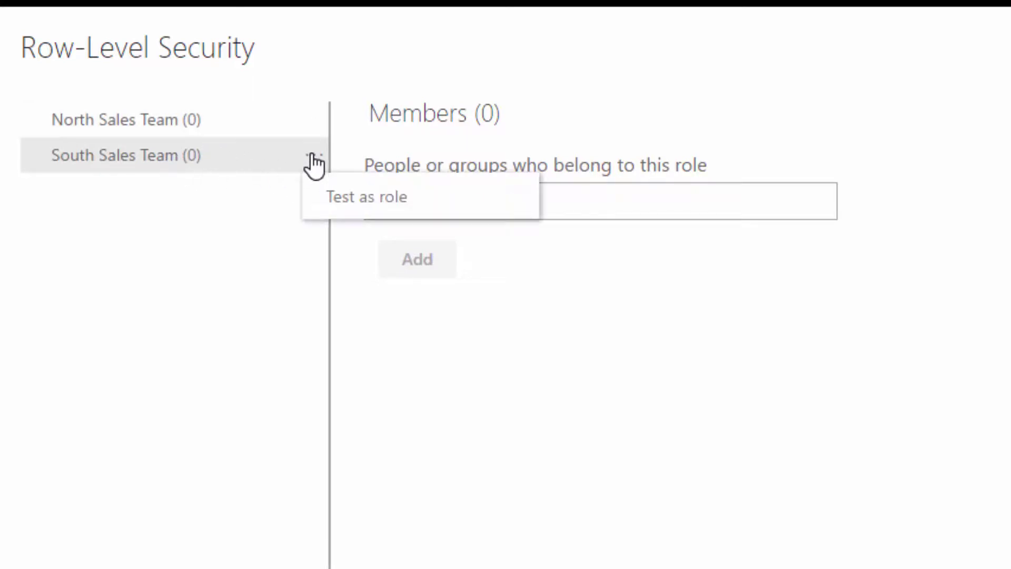
left_click(347, 205)
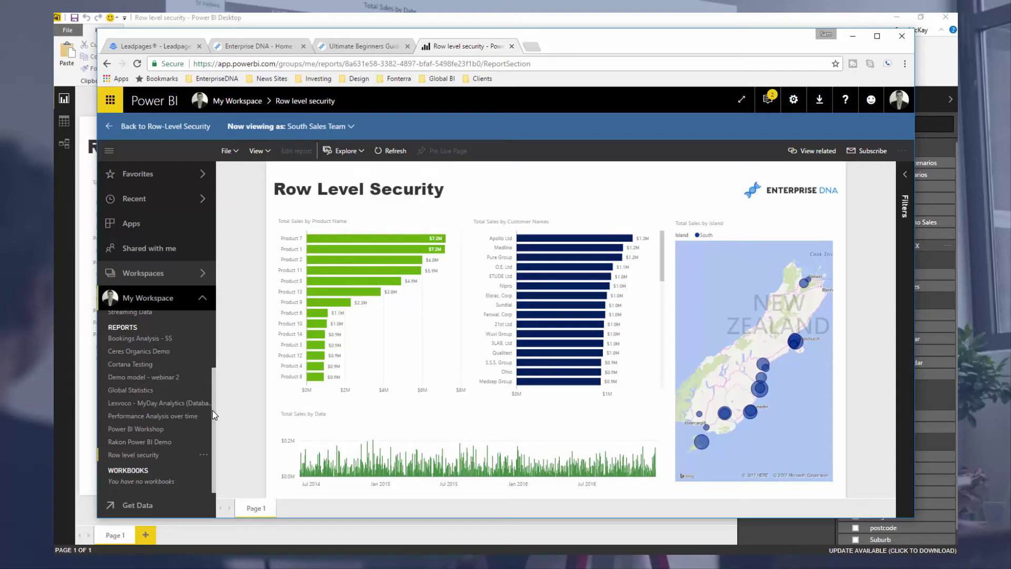
scroll(157, 399, "up", 3)
scroll(156, 395, "down", 3)
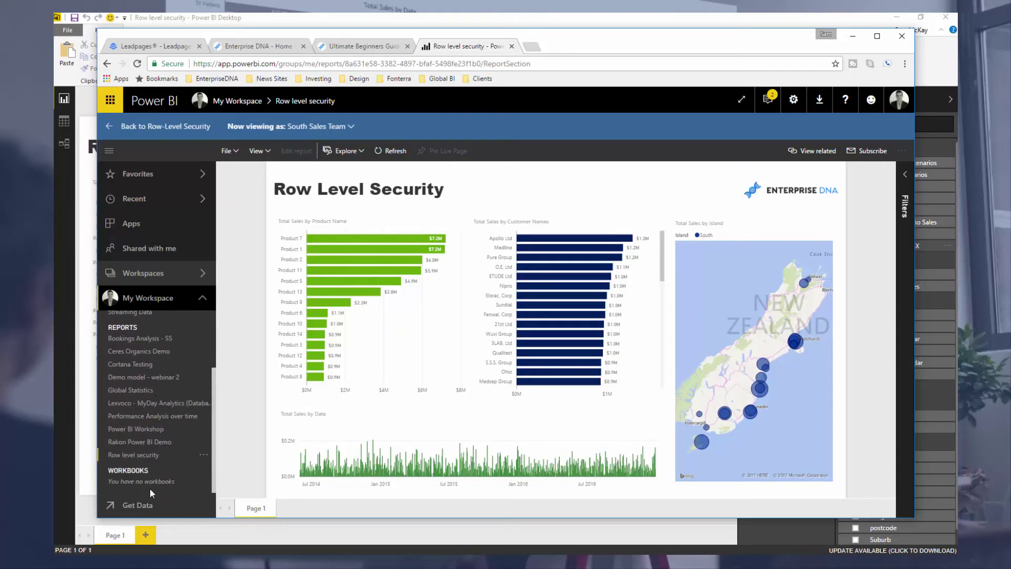